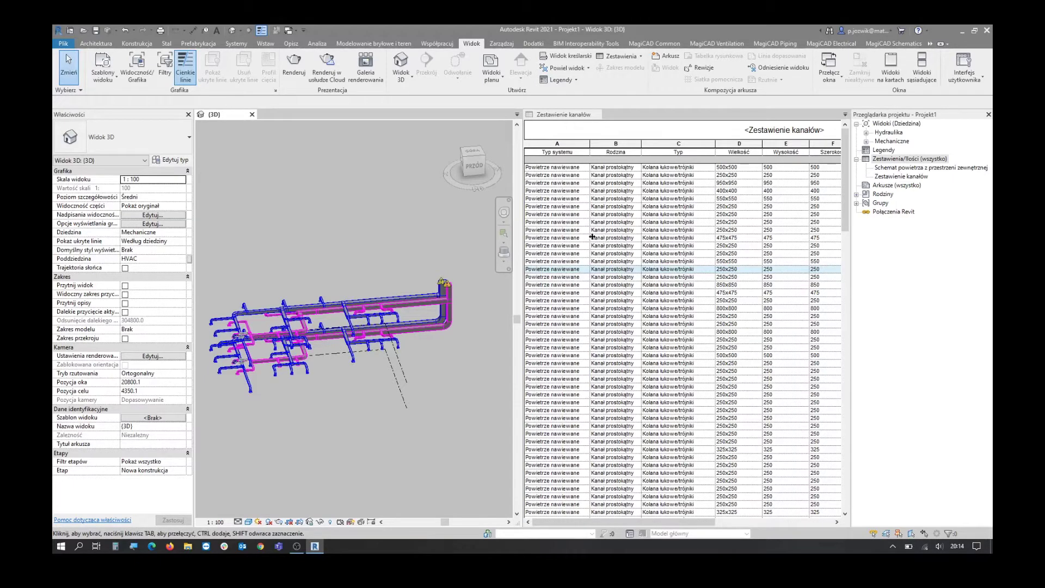
Select the 550x550 duct row in the Zestawienie kanałów schedule
left_click(570, 263)
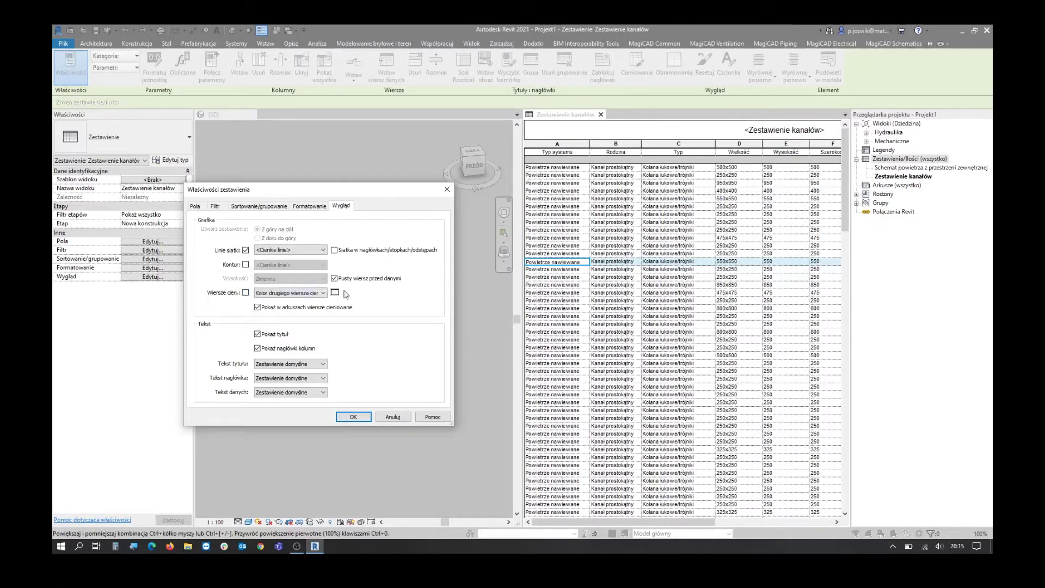
Turn on alternate-row shading in the duct schedule using blue
left_click(246, 293)
left_click(322, 294)
left_click(321, 302)
left_click(334, 292)
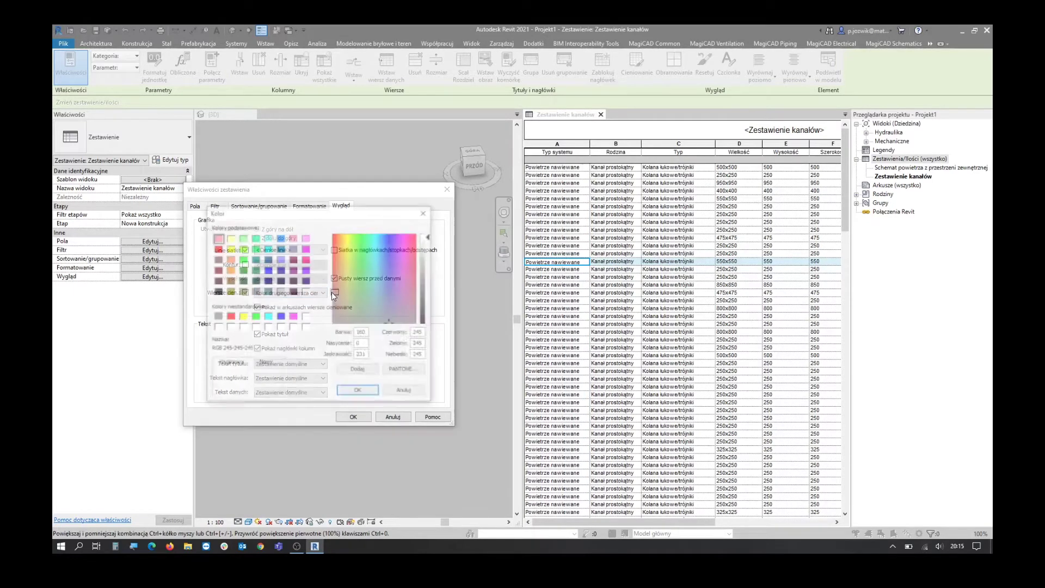
left_click(280, 237)
left_click(355, 392)
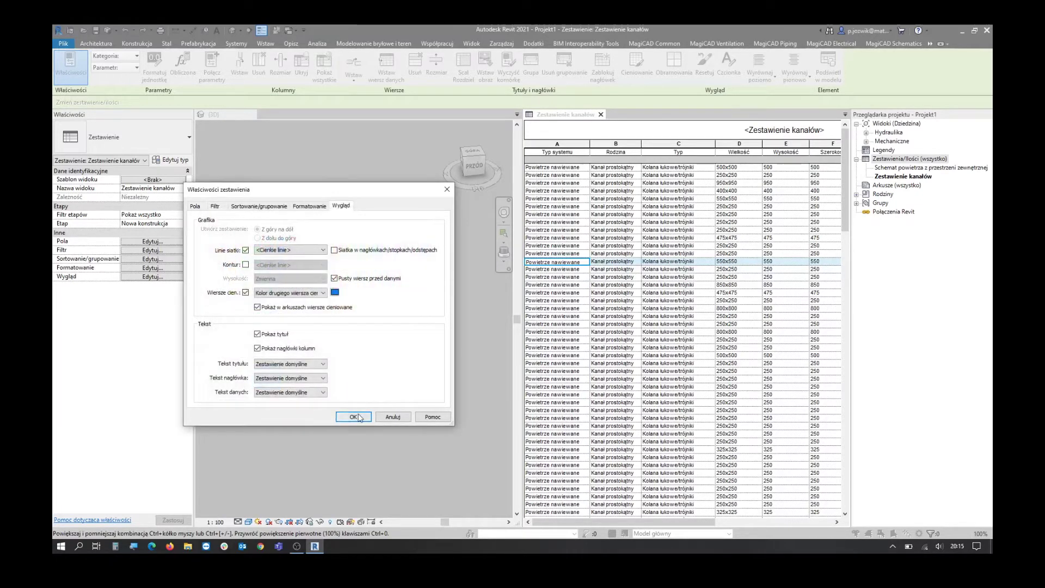
left_click(354, 417)
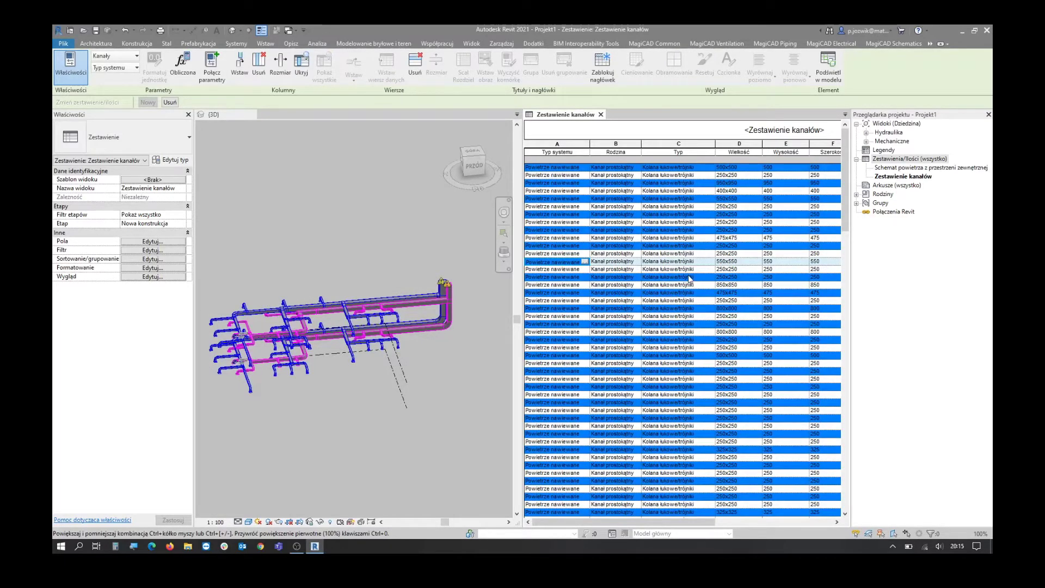
Lighten the shaded-row colour to RGB 128-191-255
left_click(161, 277)
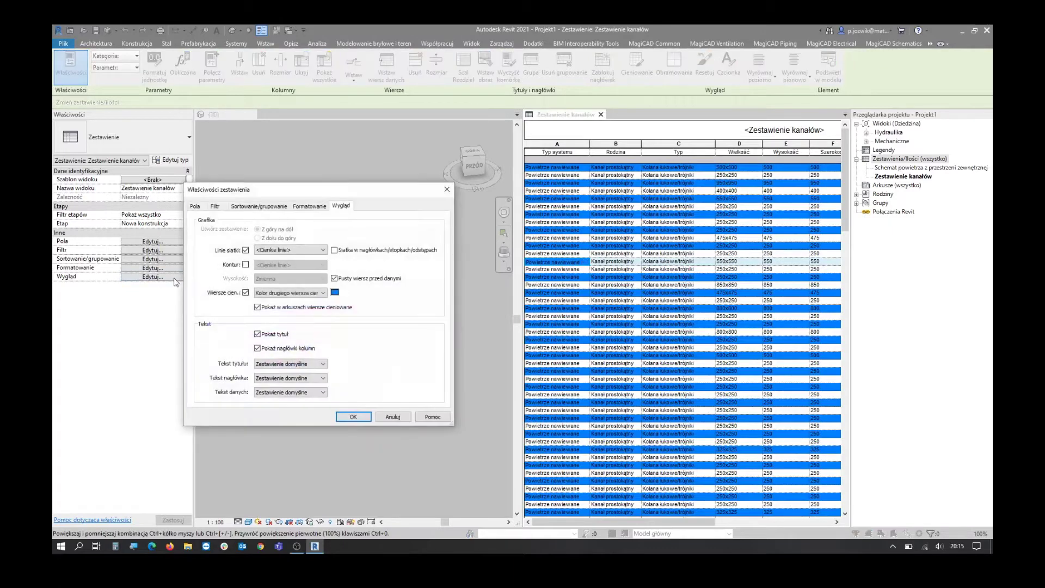
left_click(335, 293)
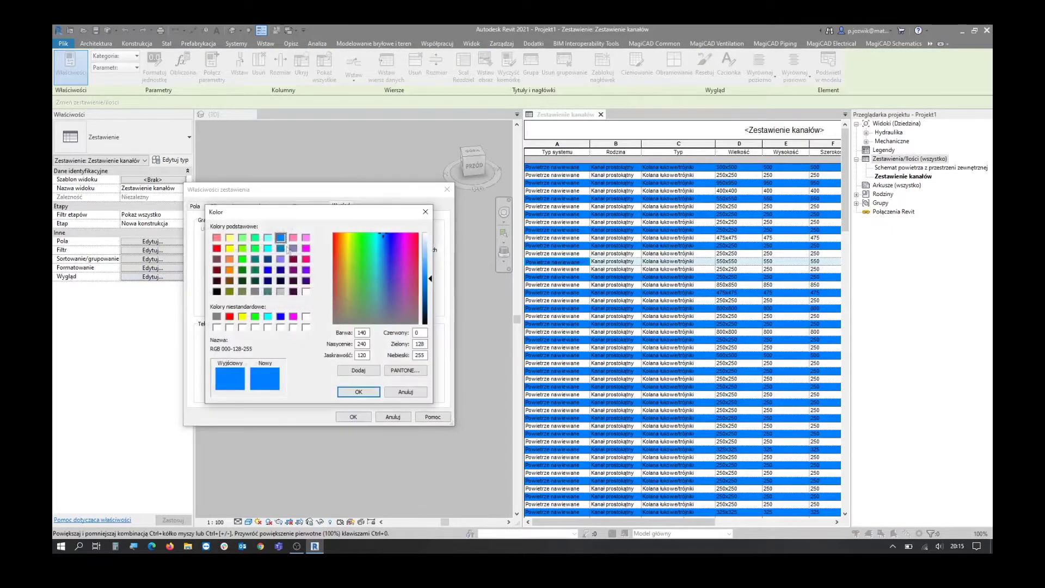
left_click_drag(431, 282, 433, 256)
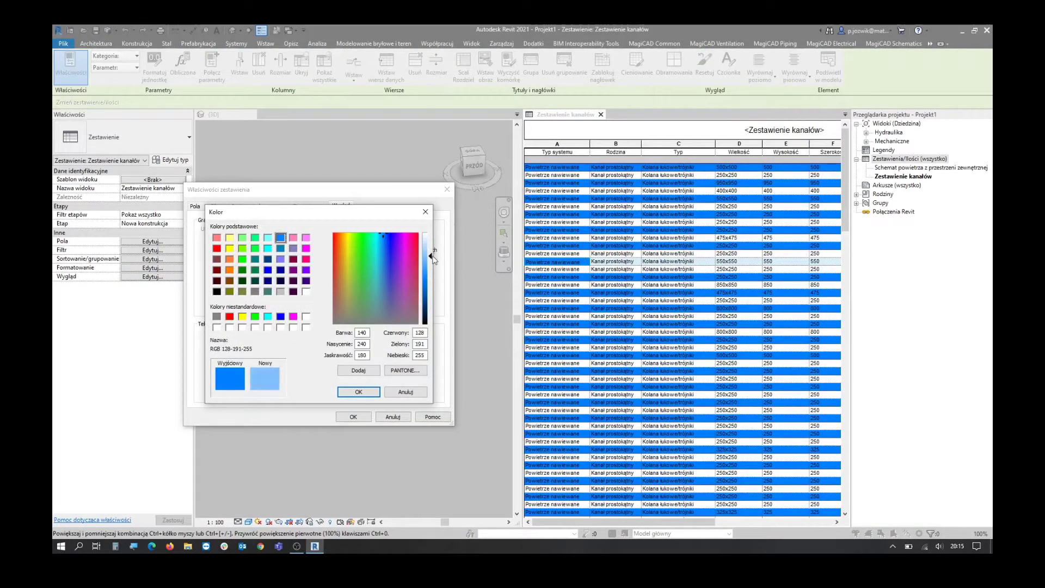
left_click(358, 392)
left_click(358, 417)
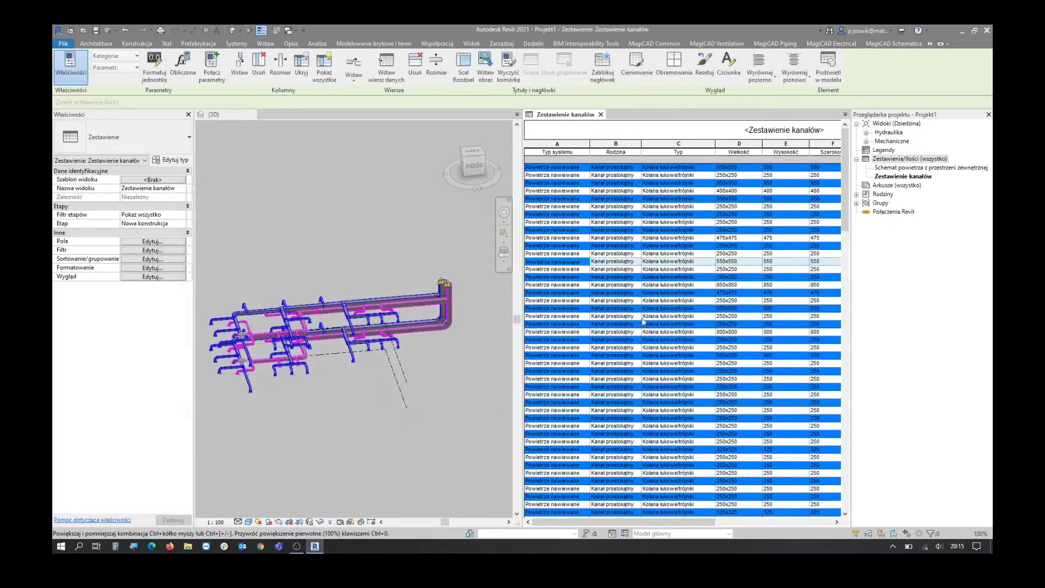
left_click(660, 254)
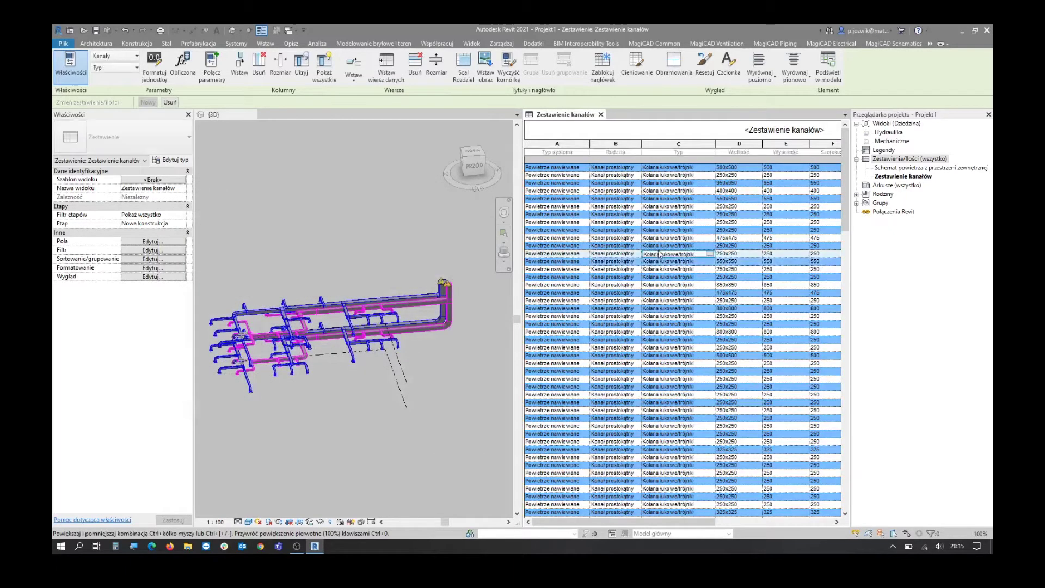
left_click(626, 270)
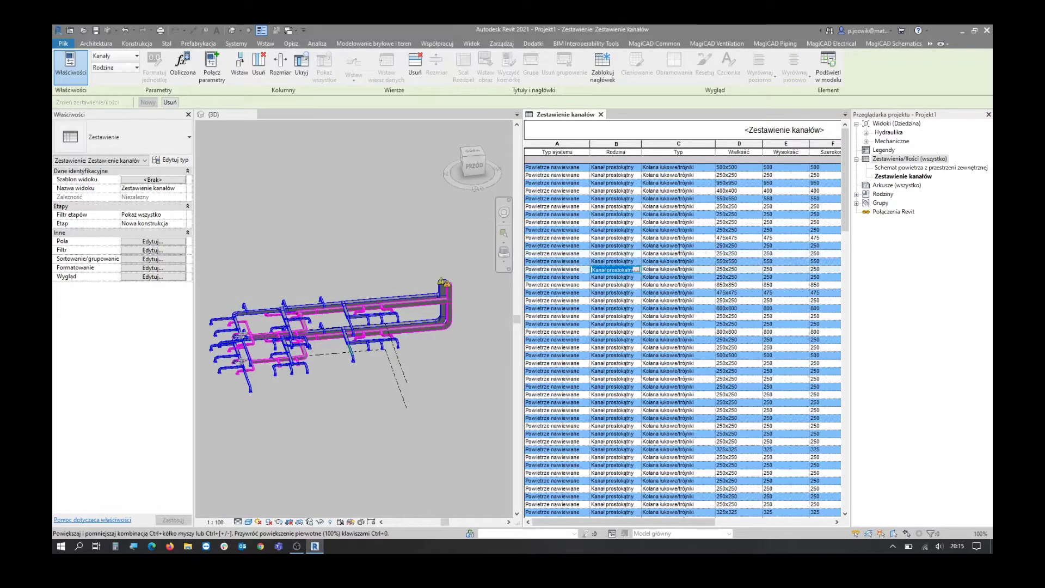
left_click_drag(847, 155, 858, 246)
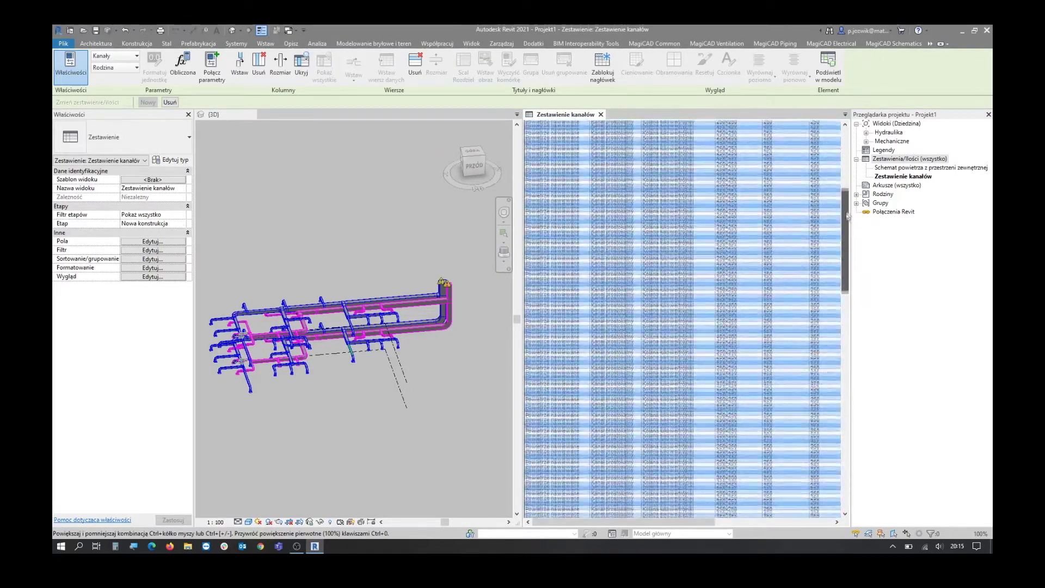
left_click_drag(858, 245, 839, 149)
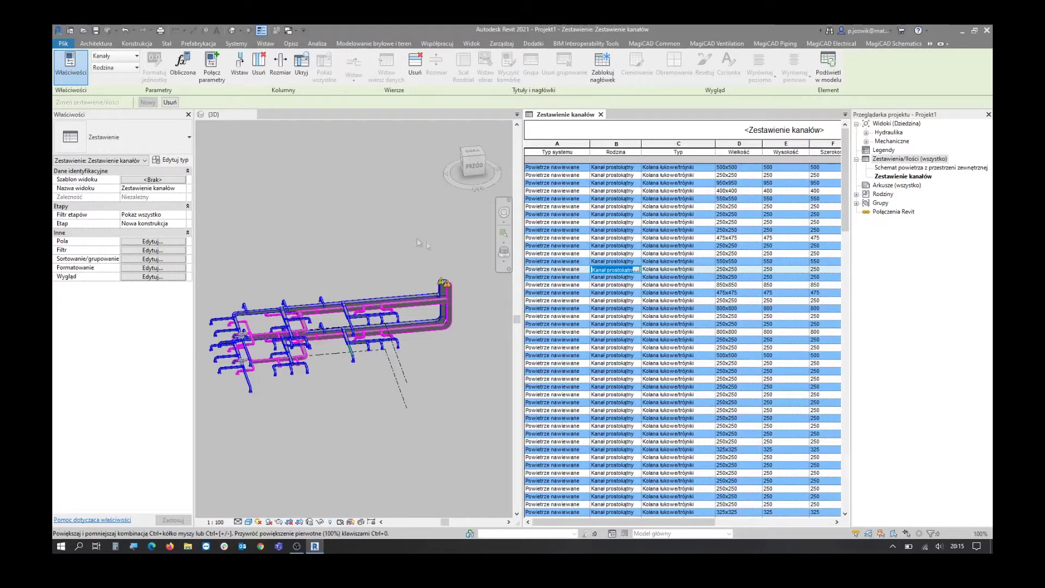
left_click_drag(653, 521, 774, 531)
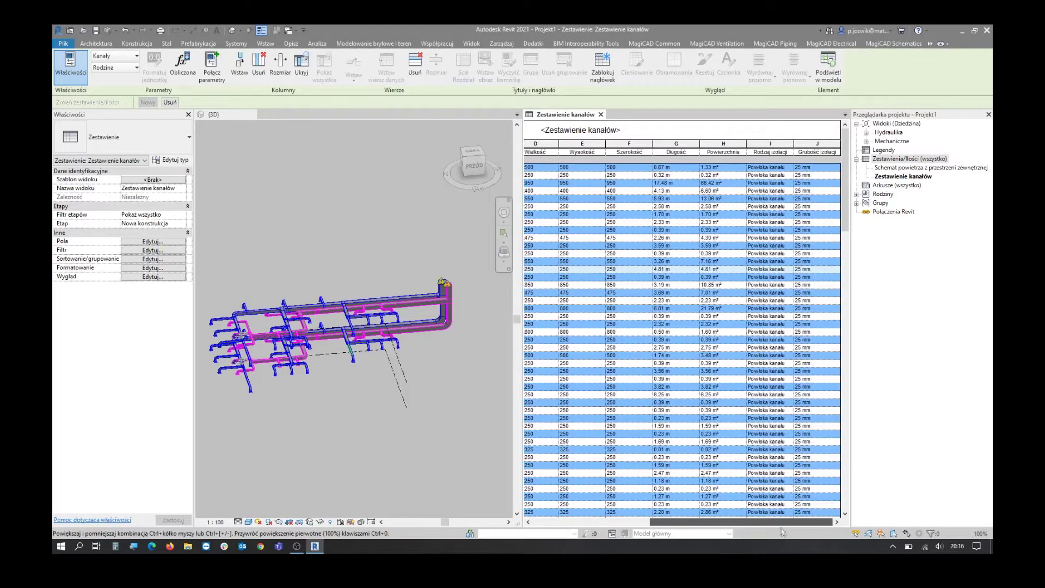
left_click_drag(699, 521, 581, 522)
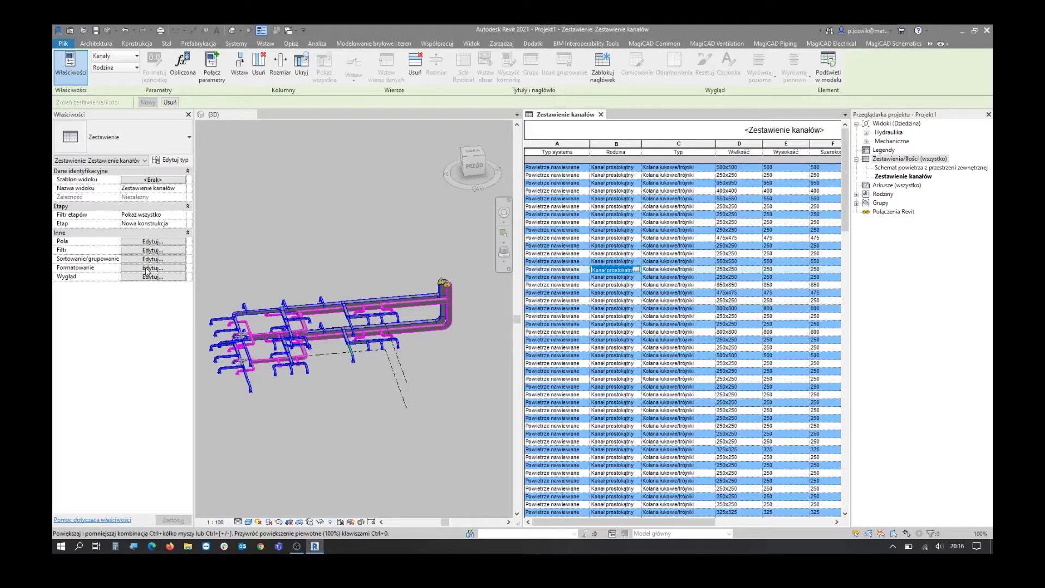
Select the Typ field in the schedule's Formatting settings
left_click(149, 269)
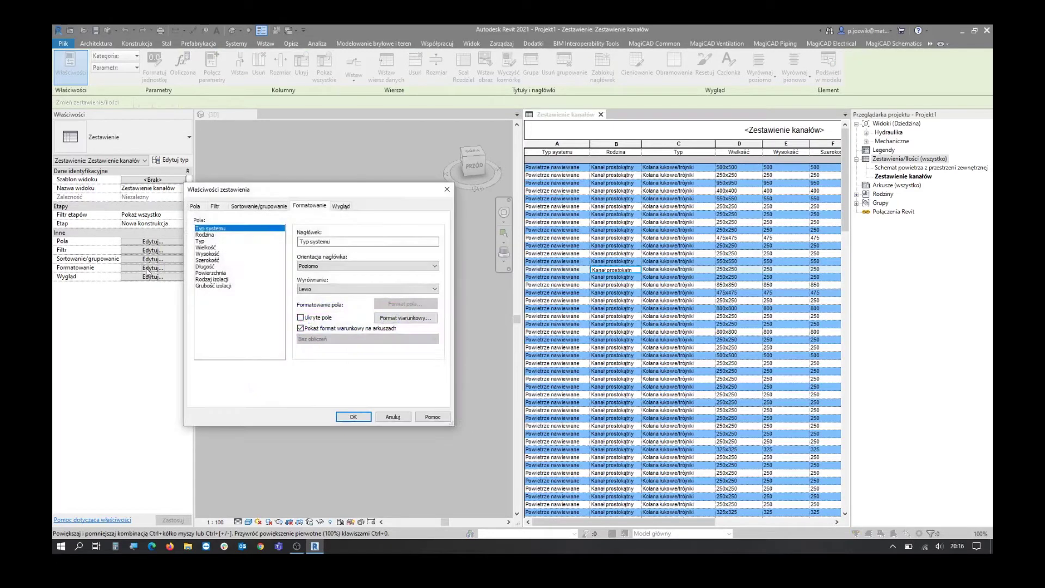
left_click_drag(257, 193, 303, 195)
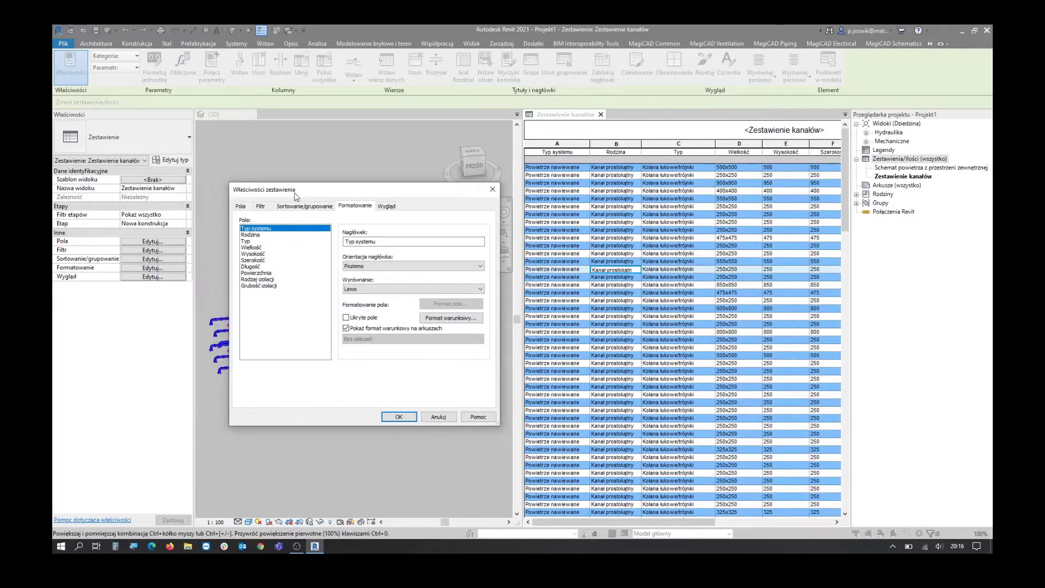
left_click(246, 241)
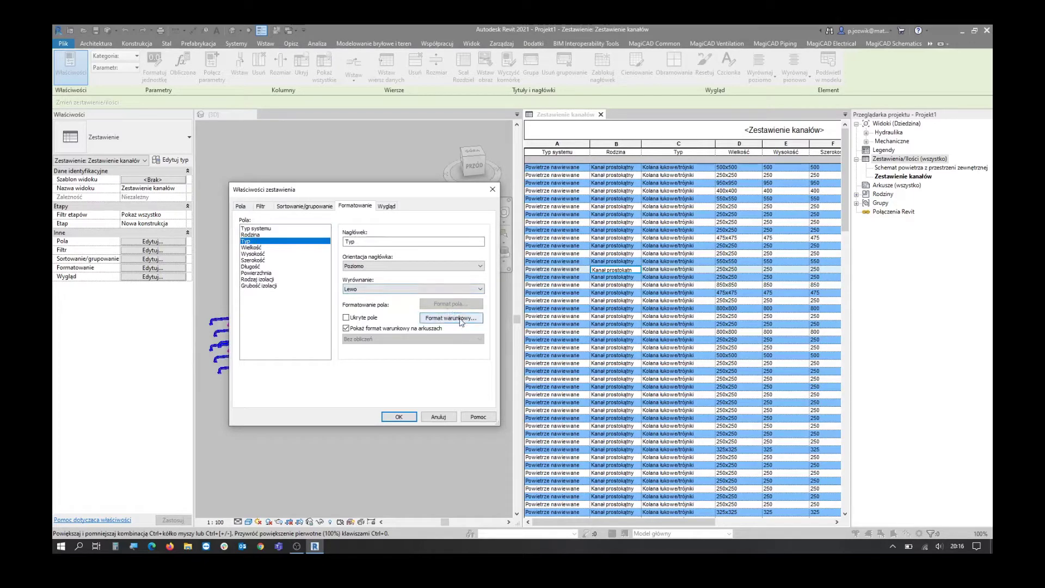
left_click(262, 254)
left_click(260, 273)
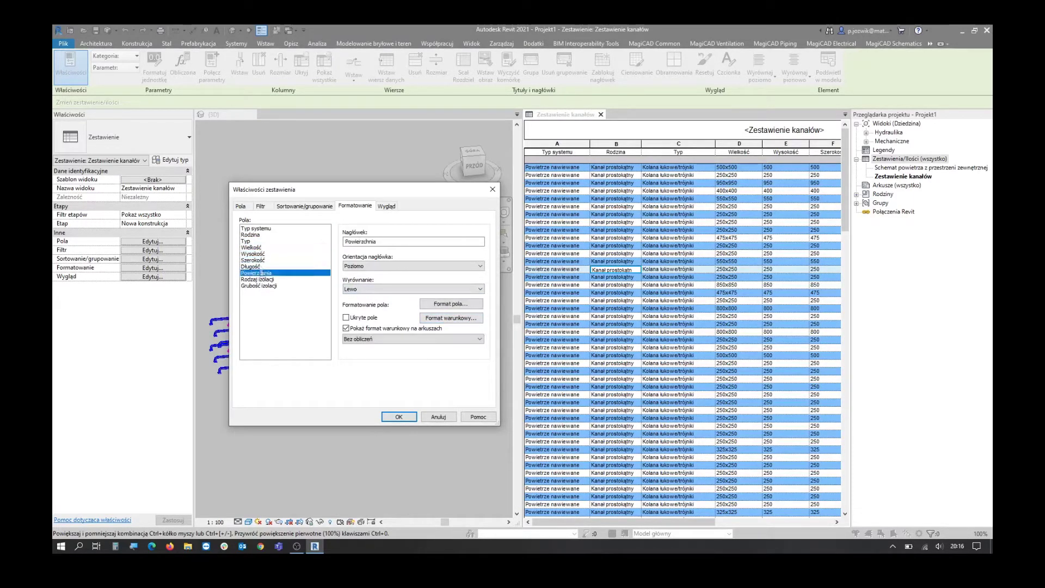
left_click(259, 248)
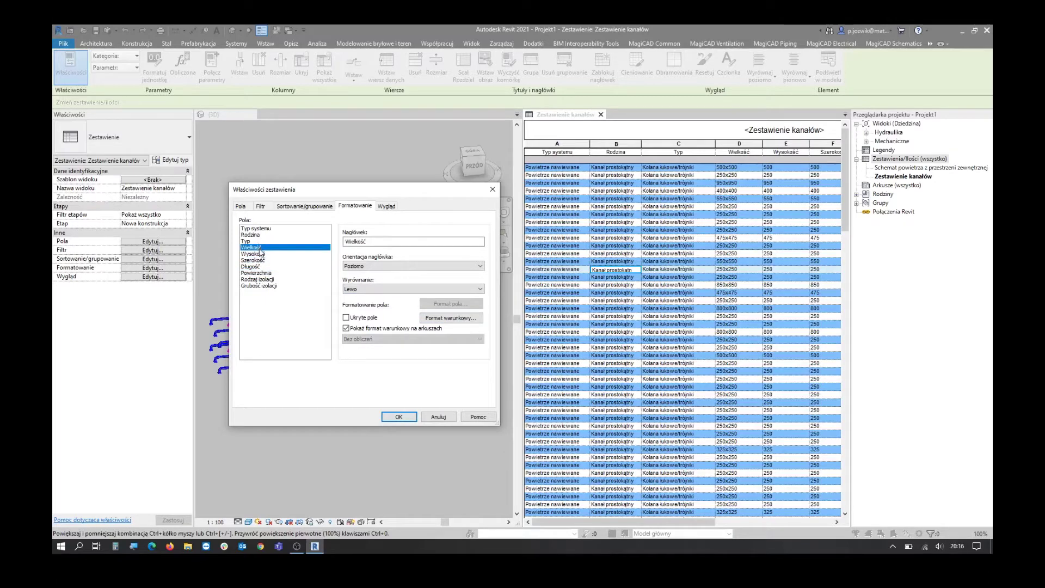
key("Up")
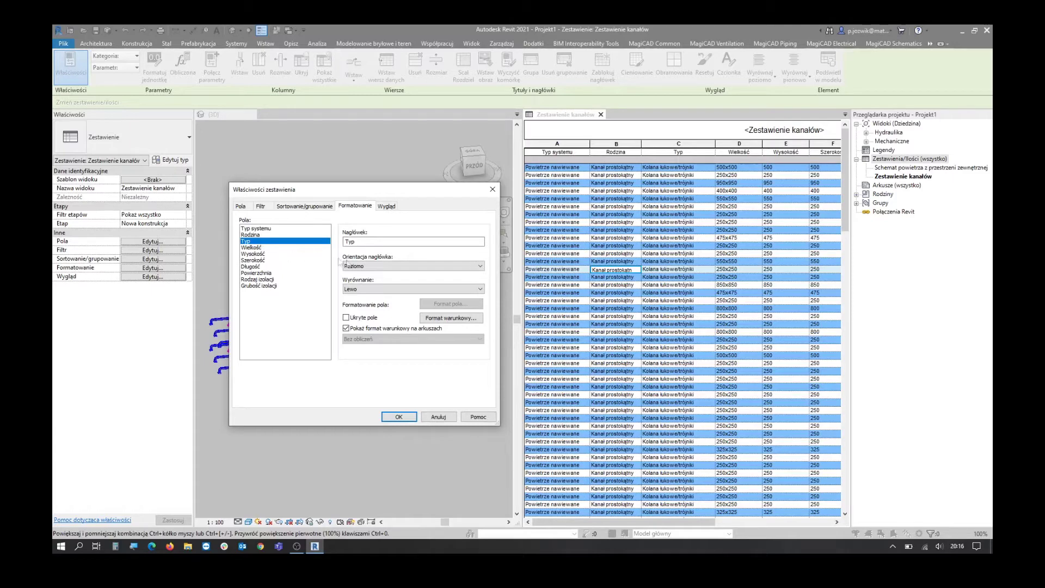
Give Typ a red background when Grubość izolacji equals 0 mm
left_click(458, 321)
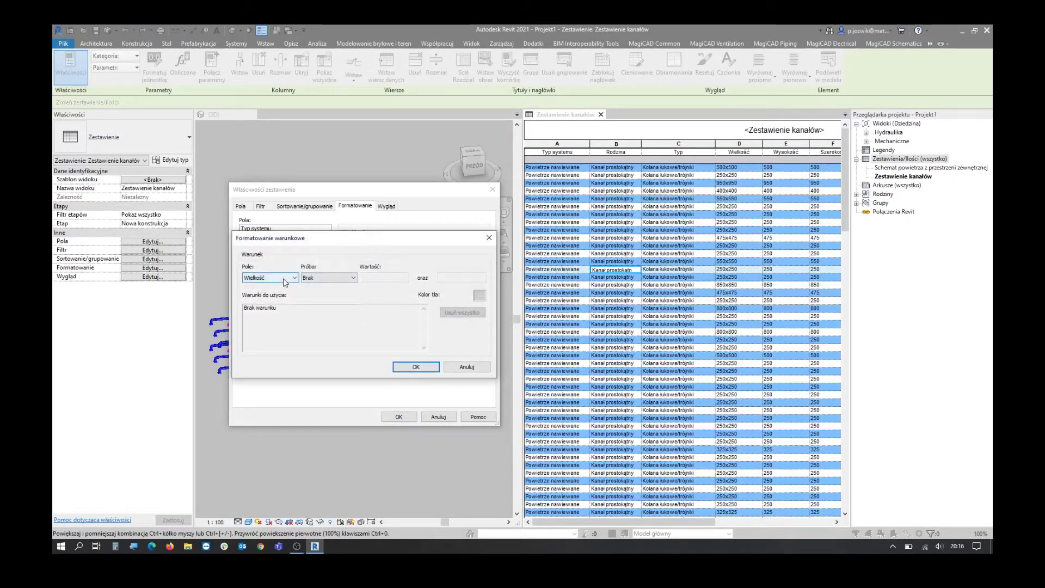
left_click(283, 278)
left_click(281, 325)
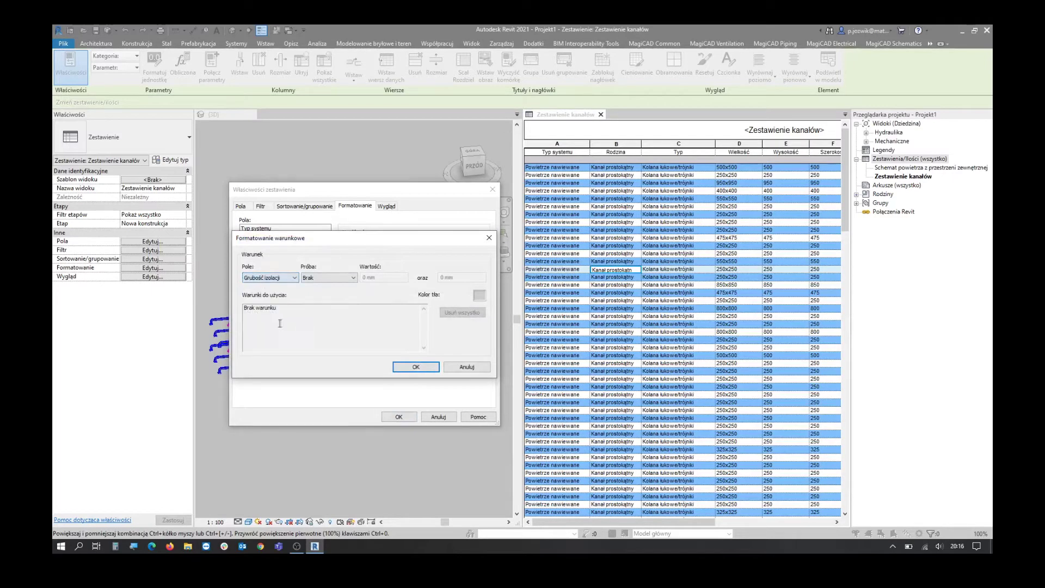
left_click(347, 279)
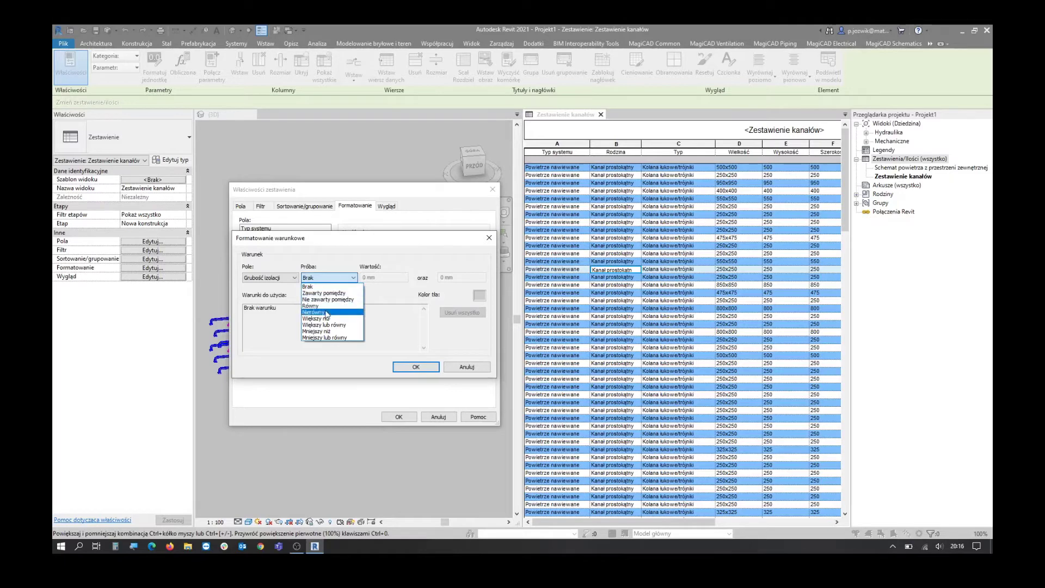
left_click(310, 305)
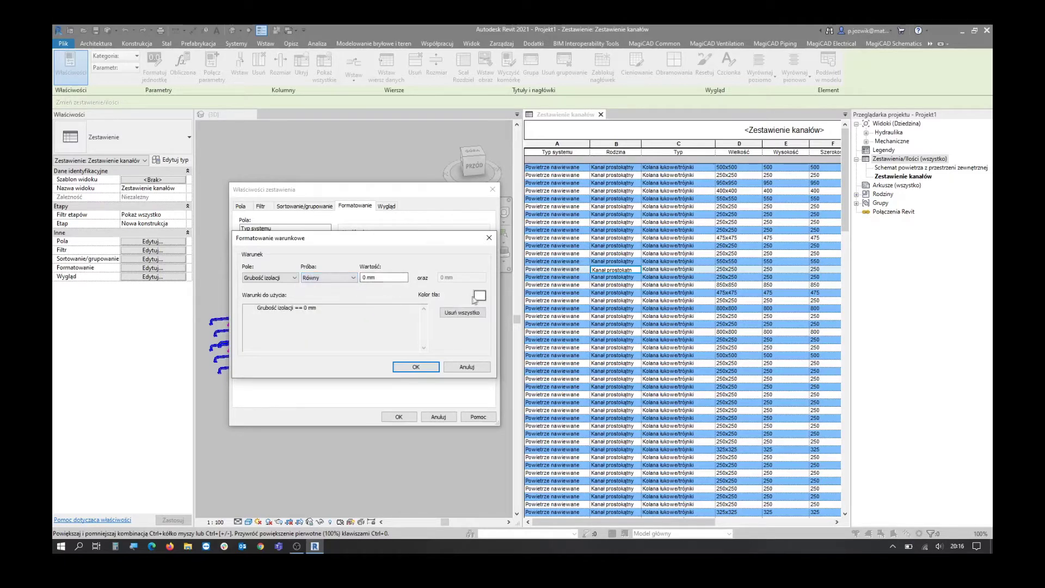
left_click(480, 296)
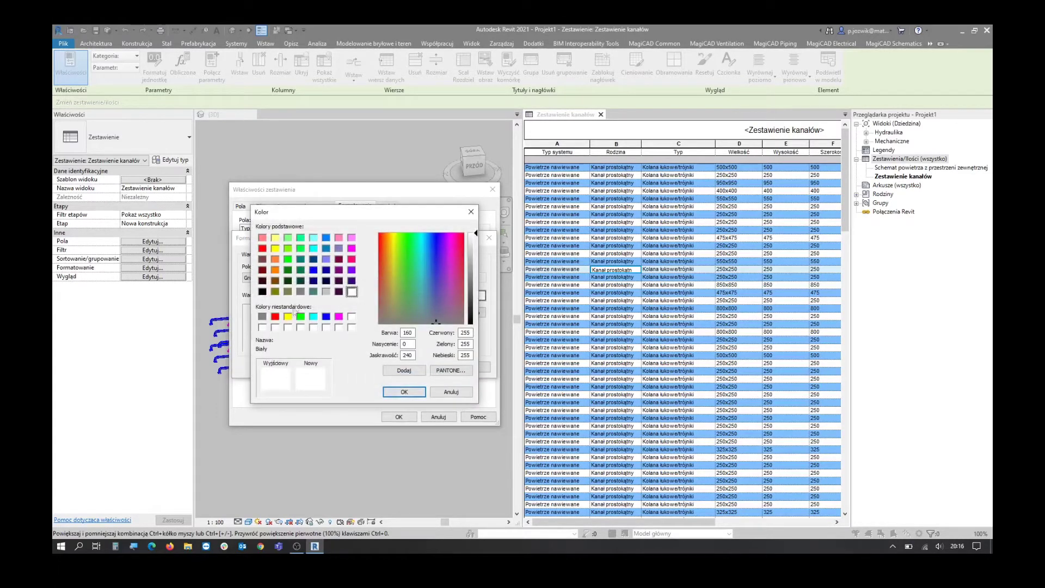
left_click(275, 316)
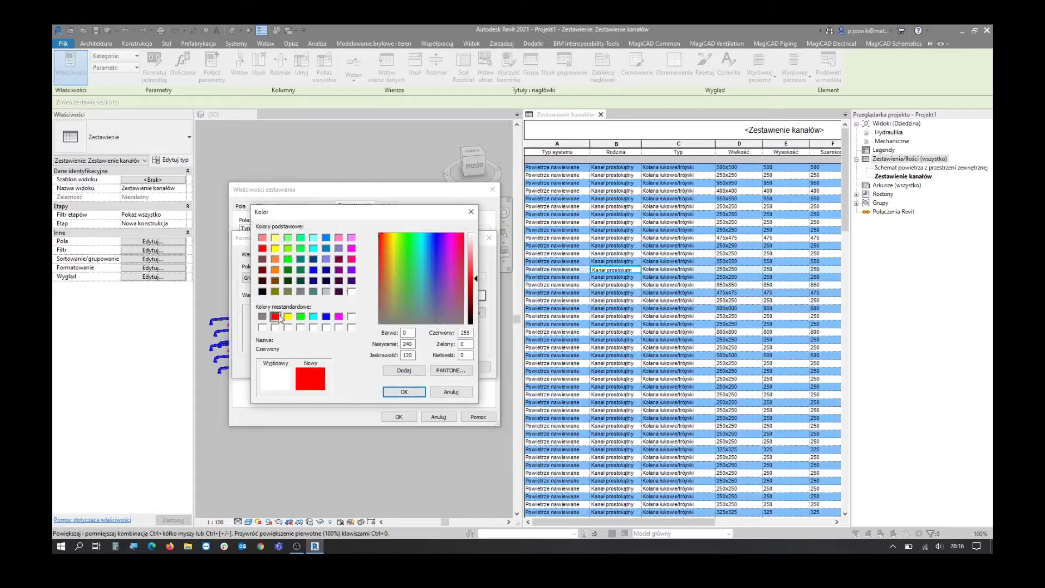
left_click(404, 393)
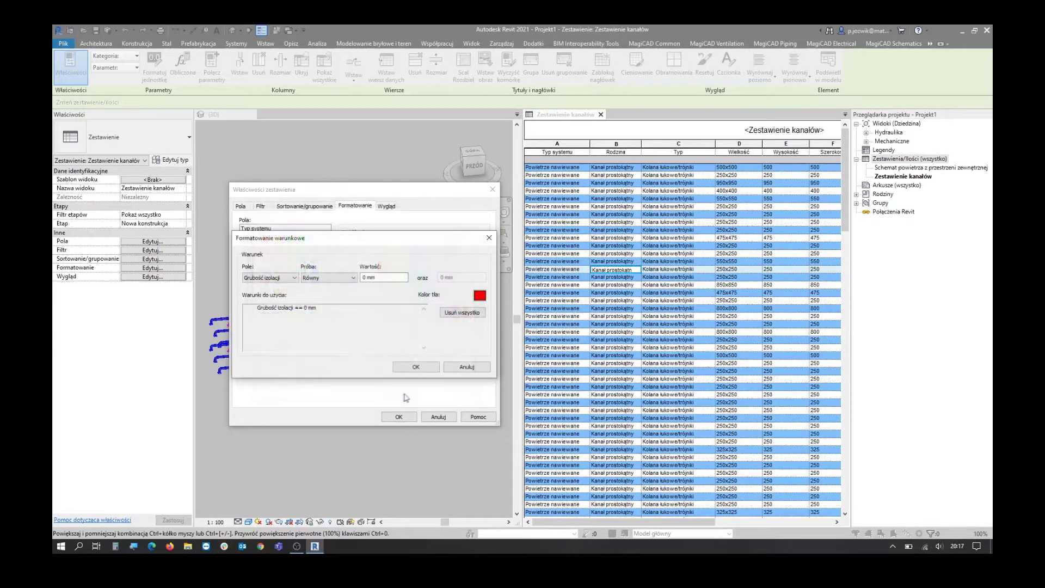
left_click(413, 365)
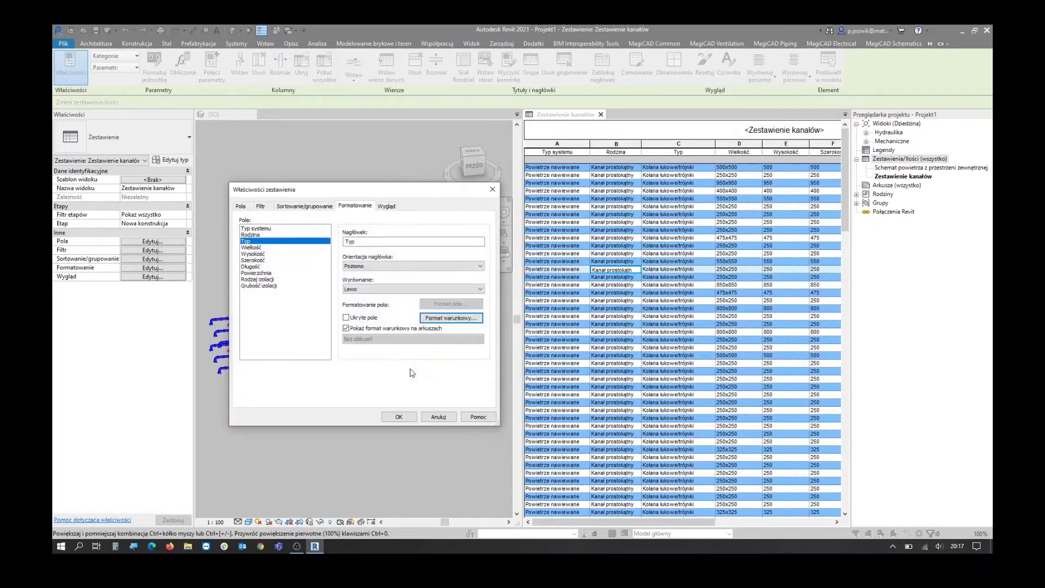
left_click(402, 417)
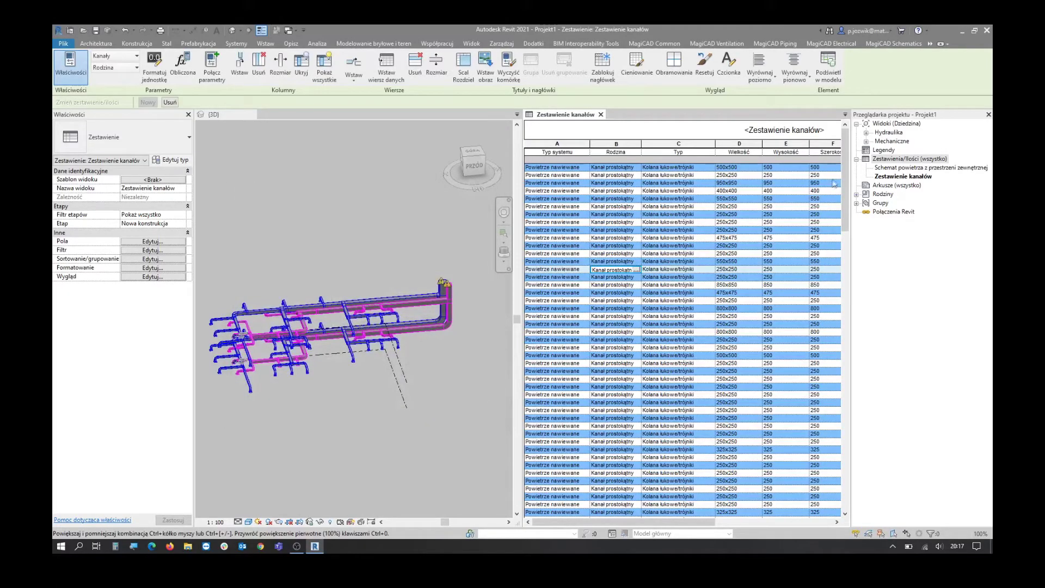
Select a red-flagged Kolana łukowe/trójniki row to highlight its duct in 3D
left_click_drag(845, 180, 872, 448)
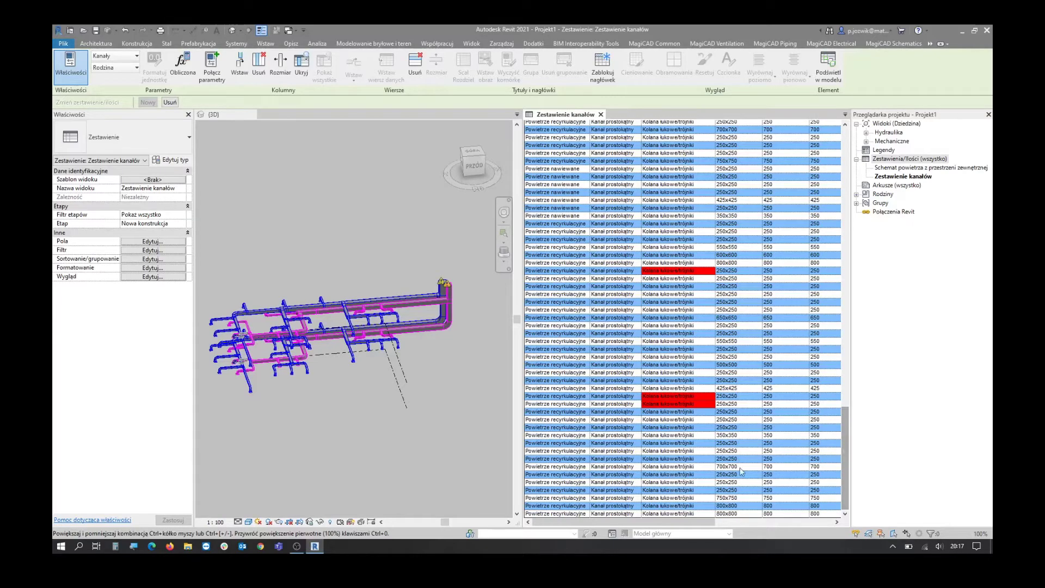
mouse_move(681, 523)
left_mouse_down()
mouse_move(837, 545)
mouse_move(693, 519)
mouse_move(640, 332)
left_mouse_up()
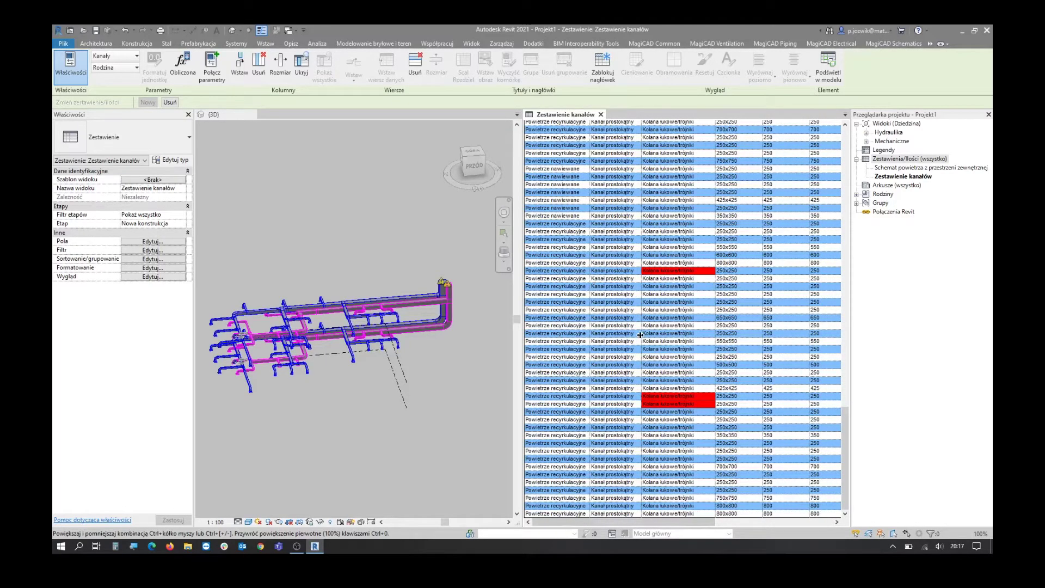
left_click(682, 272)
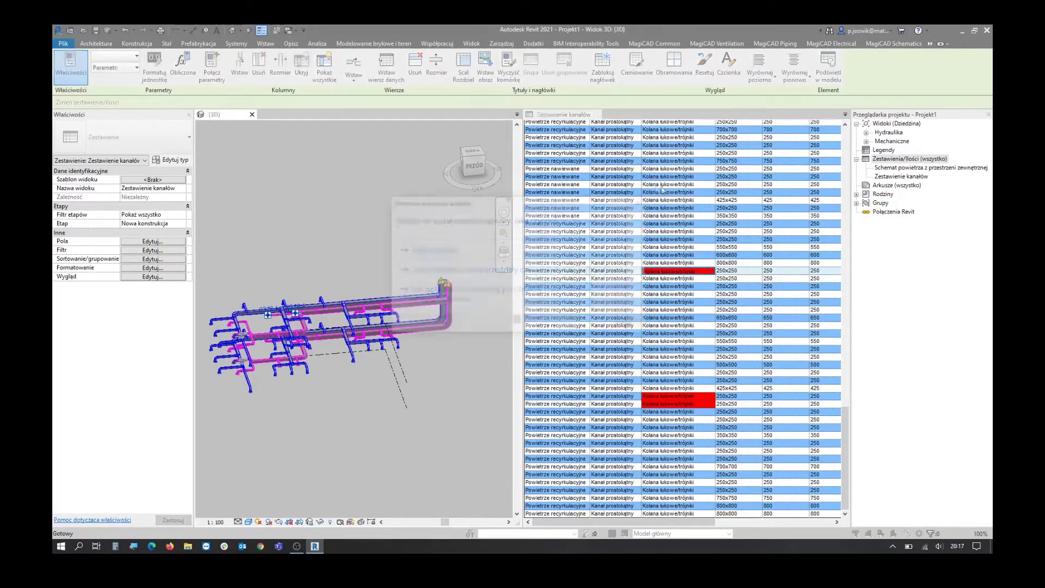
left_click(488, 250)
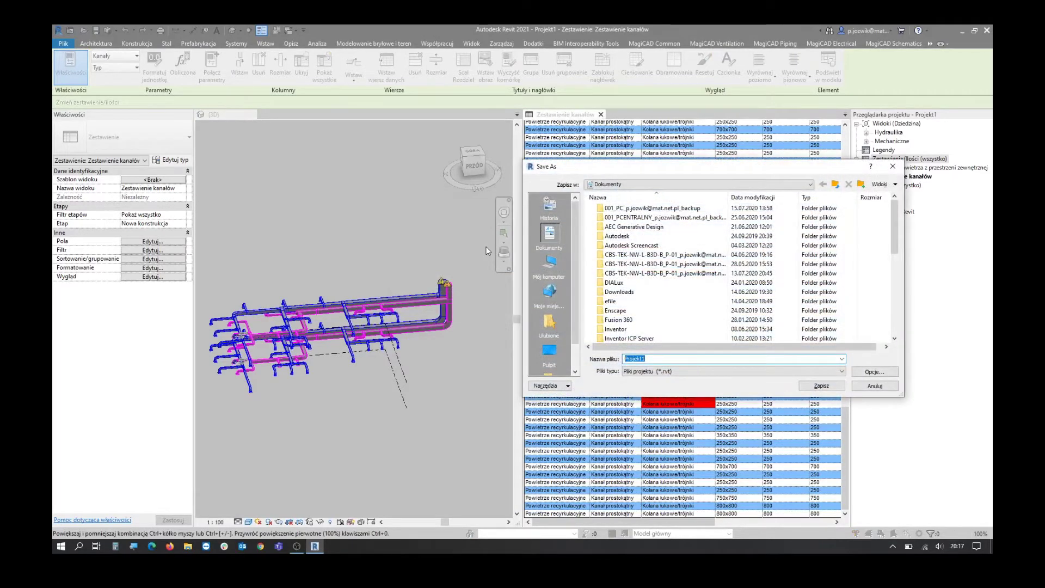
left_click(874, 386)
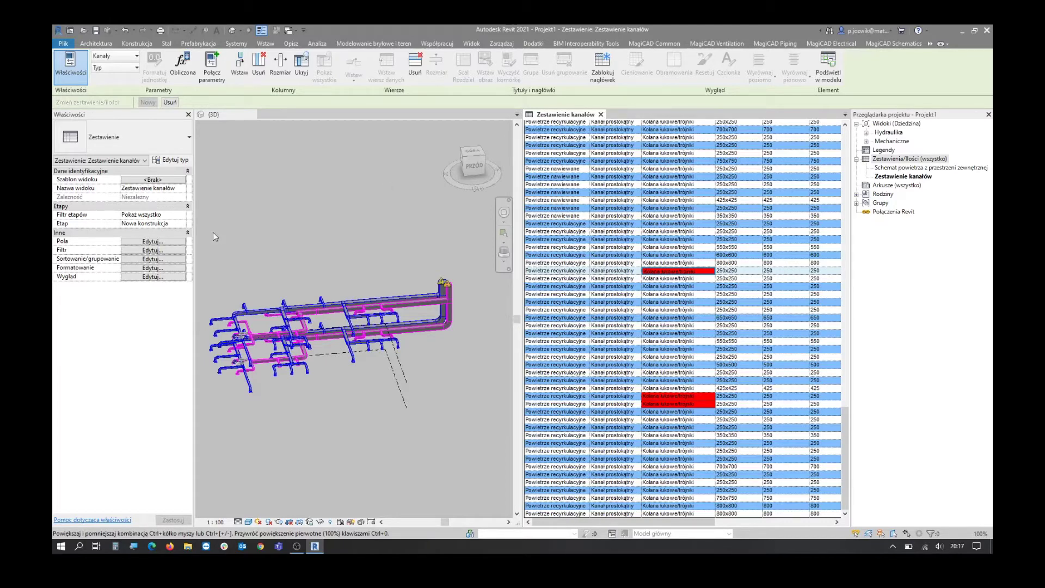
Sort the duct schedule by Typ, then by Wielkość
left_click(153, 259)
left_click(338, 221)
left_click(325, 247)
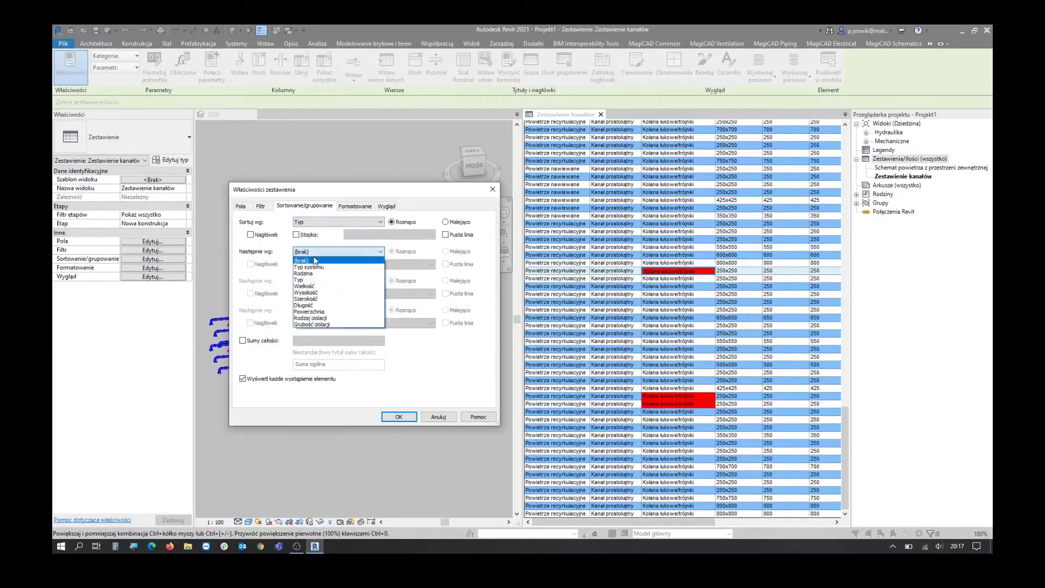
left_click(313, 286)
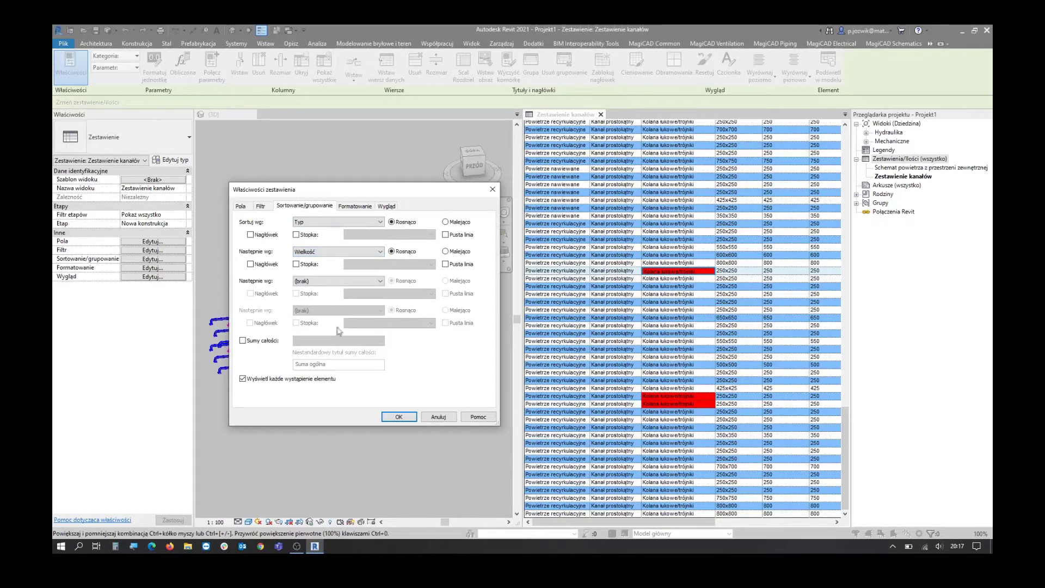
left_click(400, 416)
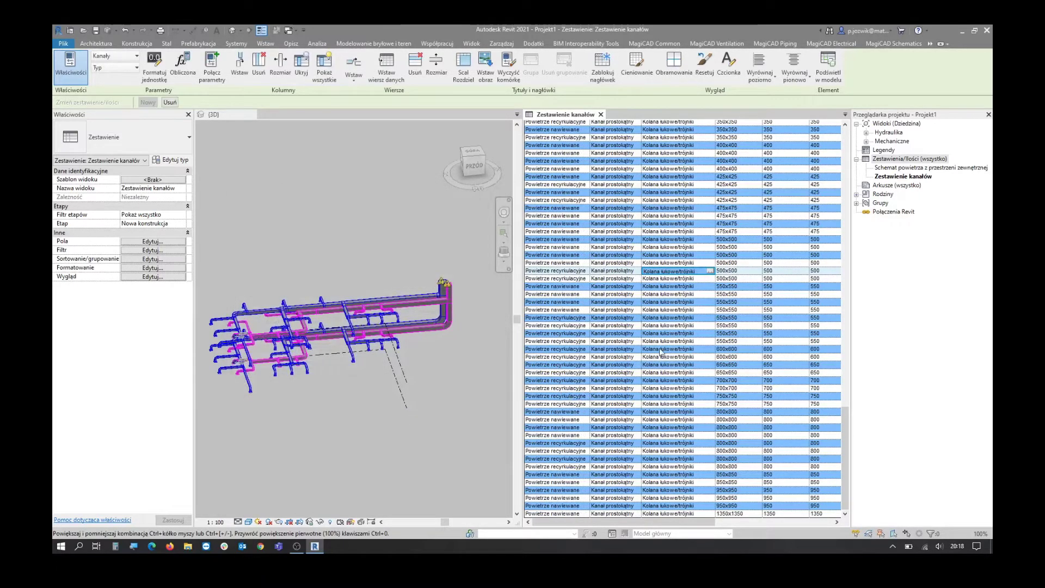
Stop itemizing instances so each duct size appears on one row
mouse_move(645, 522)
left_mouse_down()
mouse_move(794, 523)
mouse_move(642, 523)
left_mouse_up()
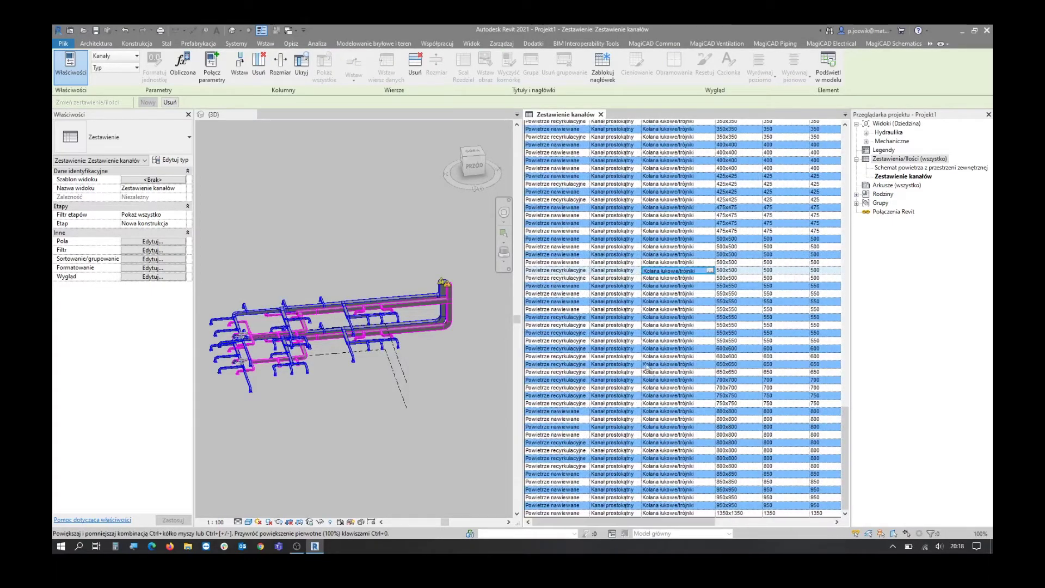
scroll(635, 349, "up", 3)
scroll(636, 349, "up", 3)
scroll(635, 349, "up", 3)
scroll(635, 349, "up", 3)
left_click(152, 259)
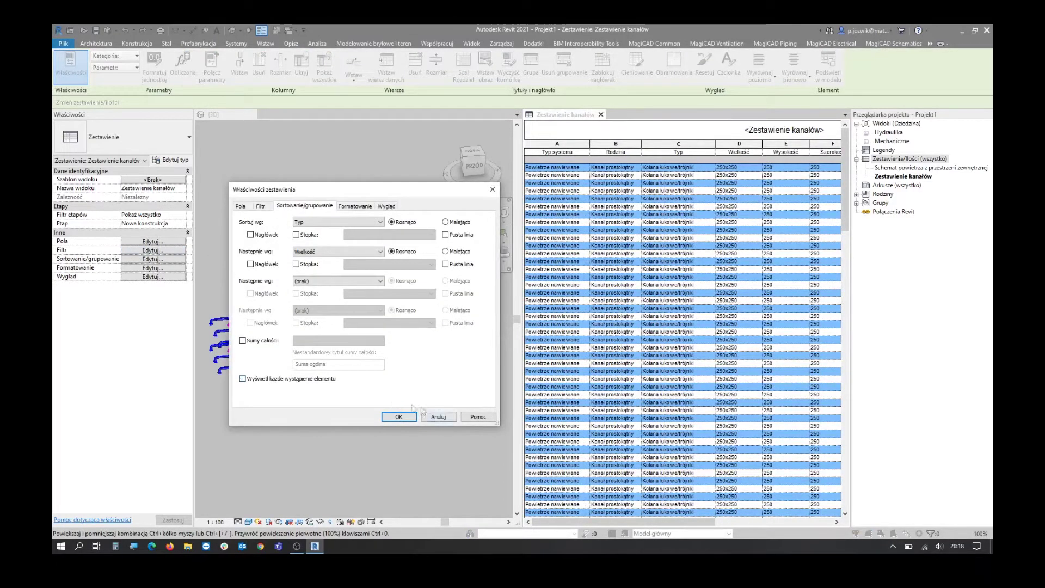
left_click(399, 417)
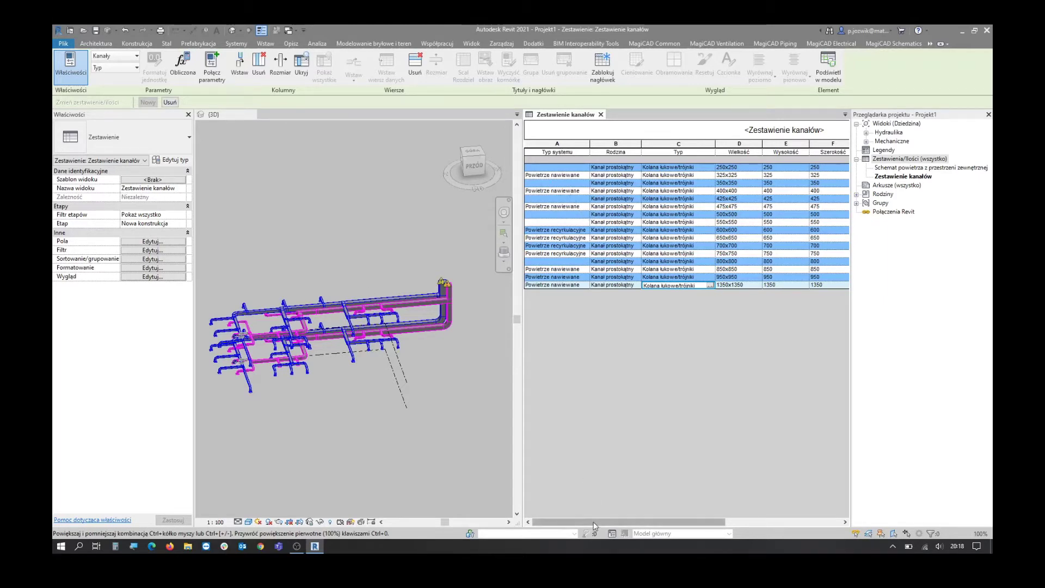
left_click_drag(591, 522, 529, 512)
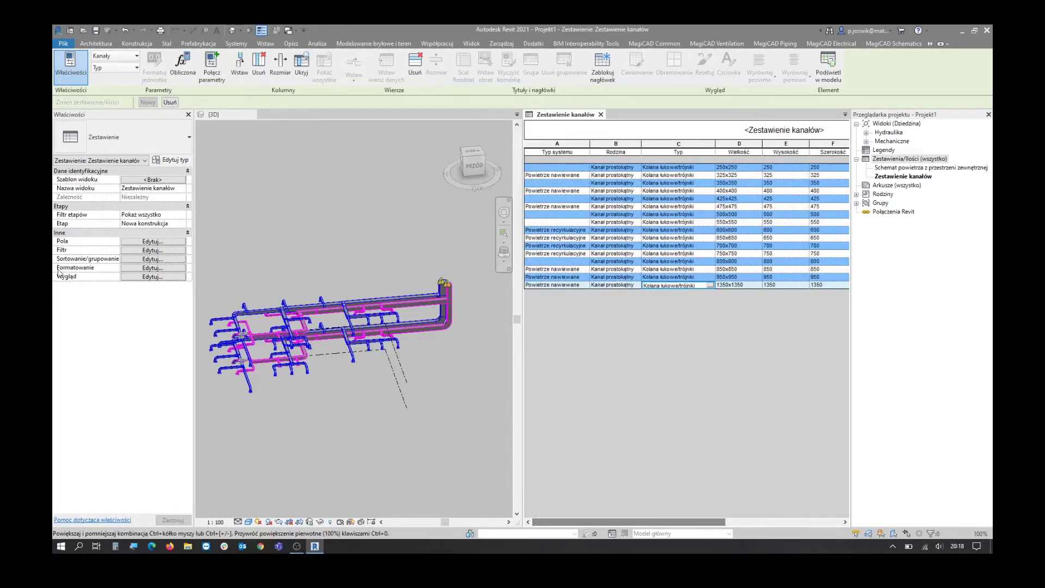
left_click(144, 259)
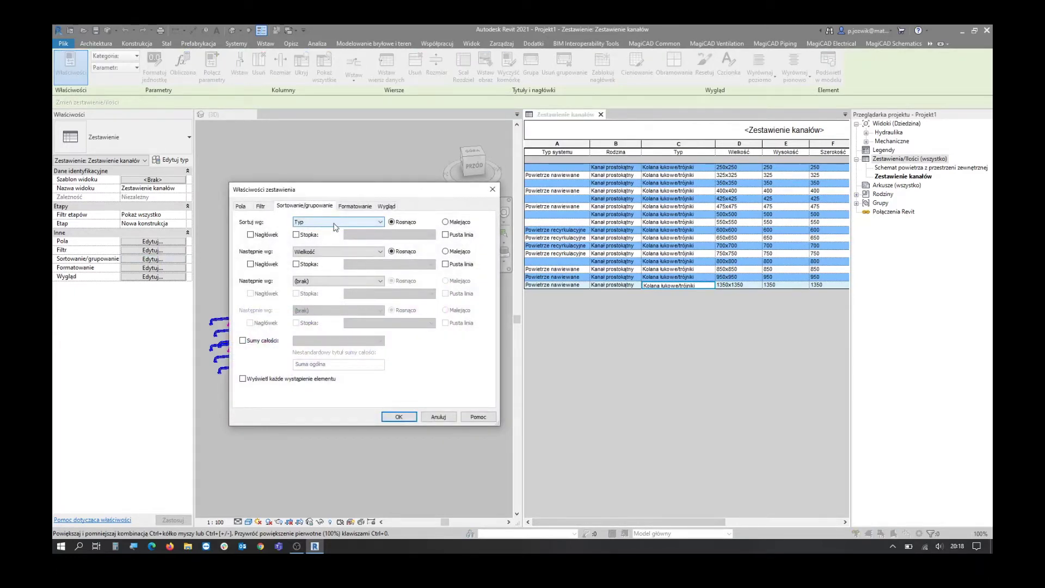
Add the Komentarze field to the schedule and select the 600x600 duct row
left_click(241, 207)
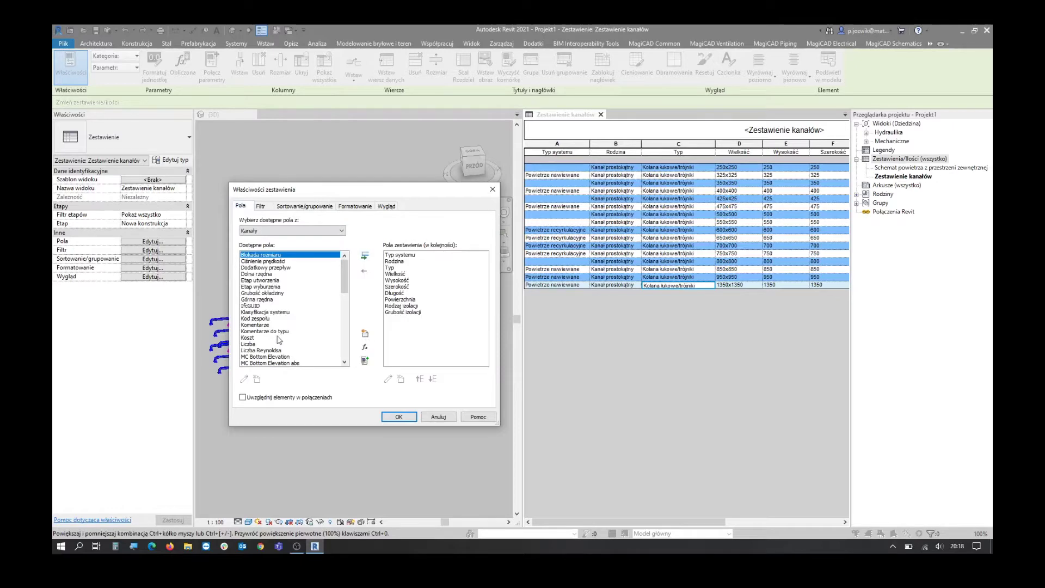
left_click(266, 325)
left_click(365, 257)
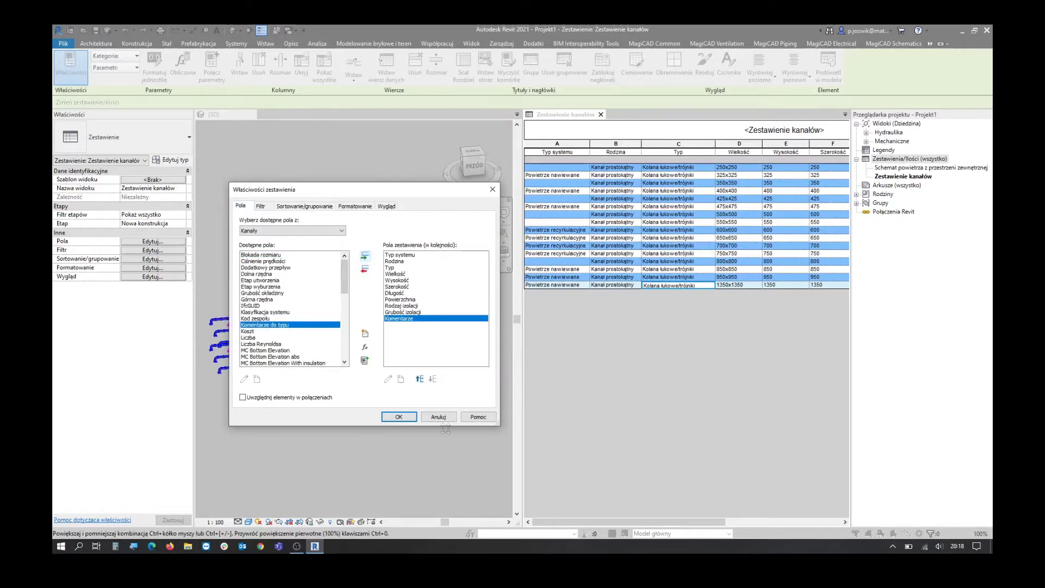
left_click(399, 417)
mouse_move(625, 522)
left_mouse_down()
mouse_move(793, 533)
mouse_move(661, 521)
left_mouse_up()
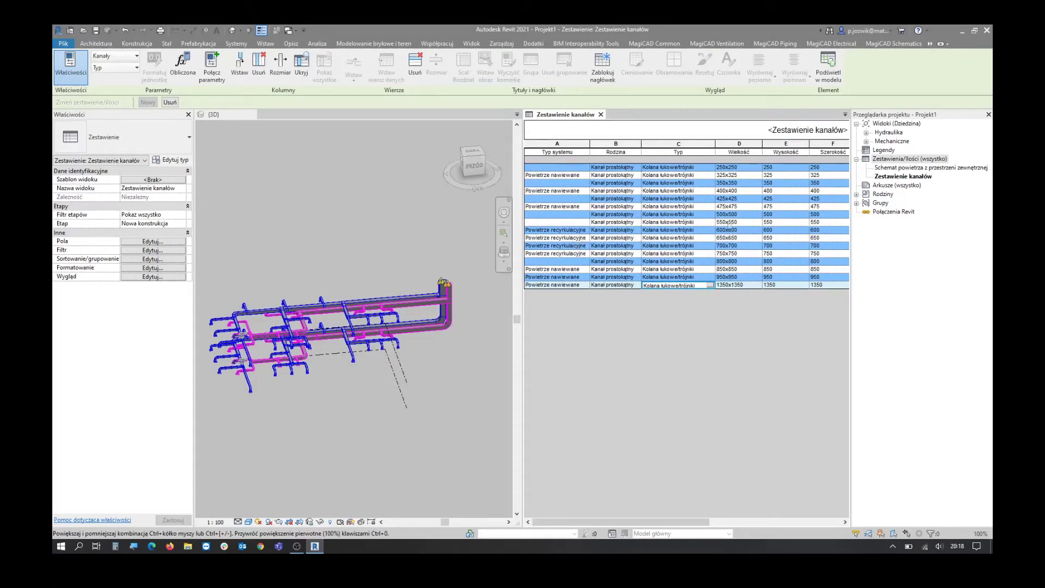
left_click(732, 231)
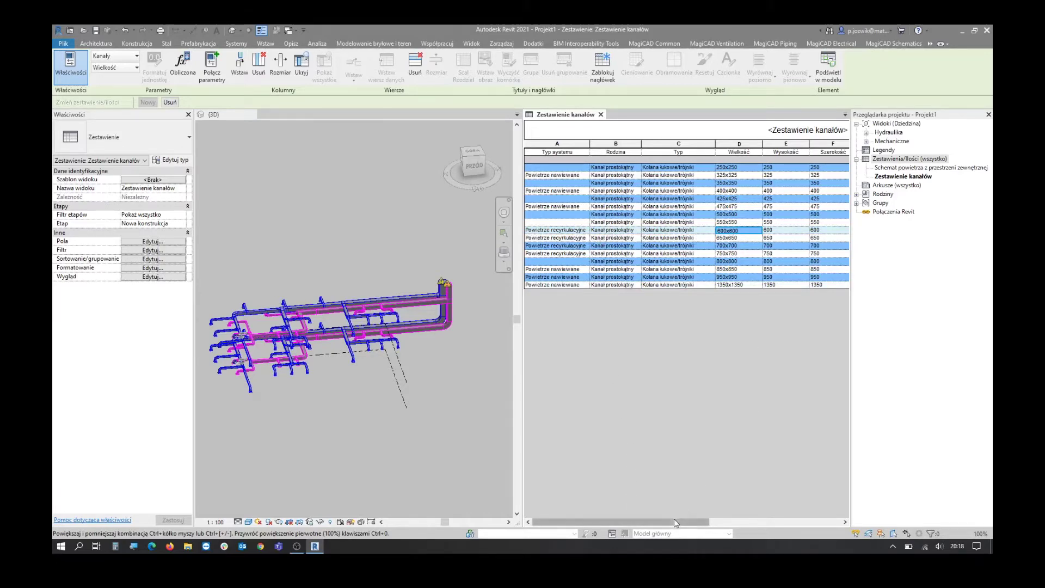
Enter 'Do produkcji' in the Komentarze cell of the 600 duct row
left_click_drag(681, 522, 812, 522)
left_click(819, 230)
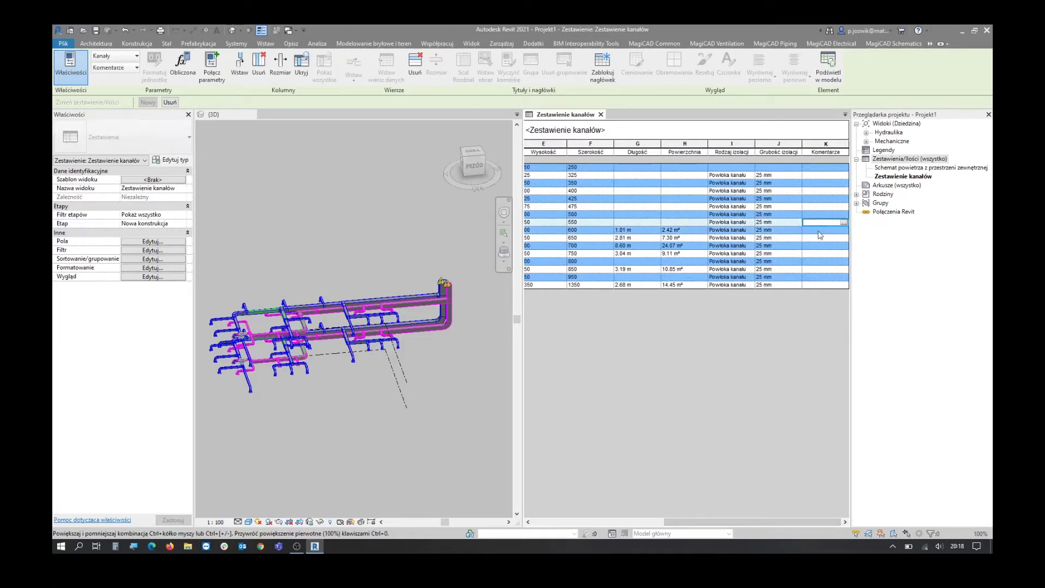
type("Do p")
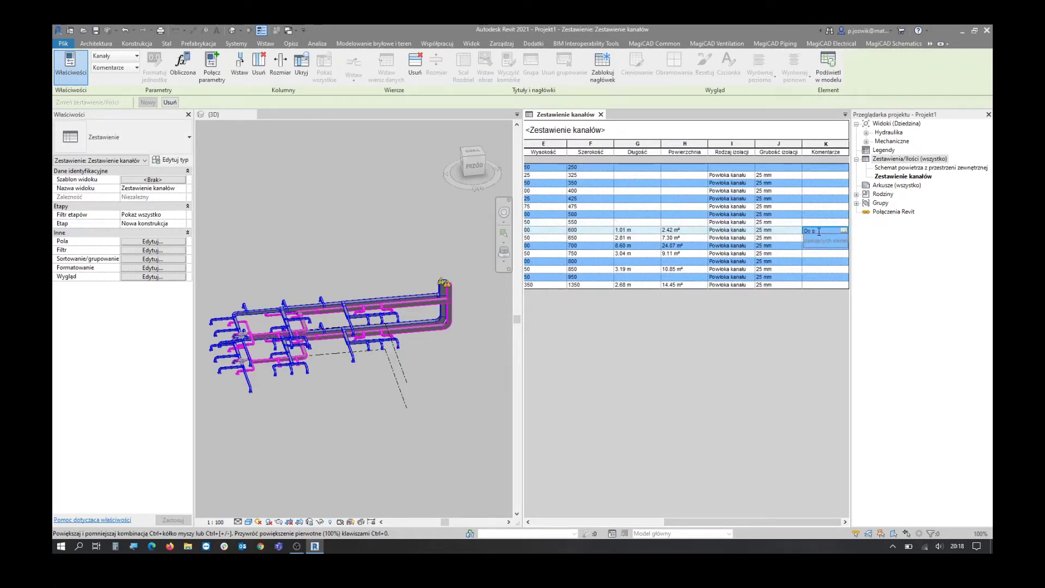
type("rodukcji")
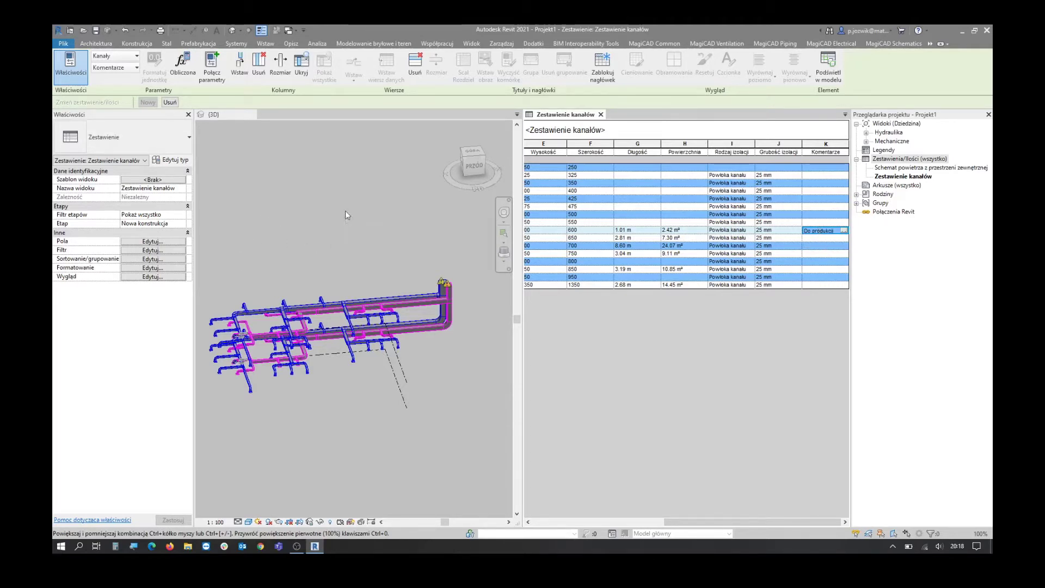
left_click(152, 260)
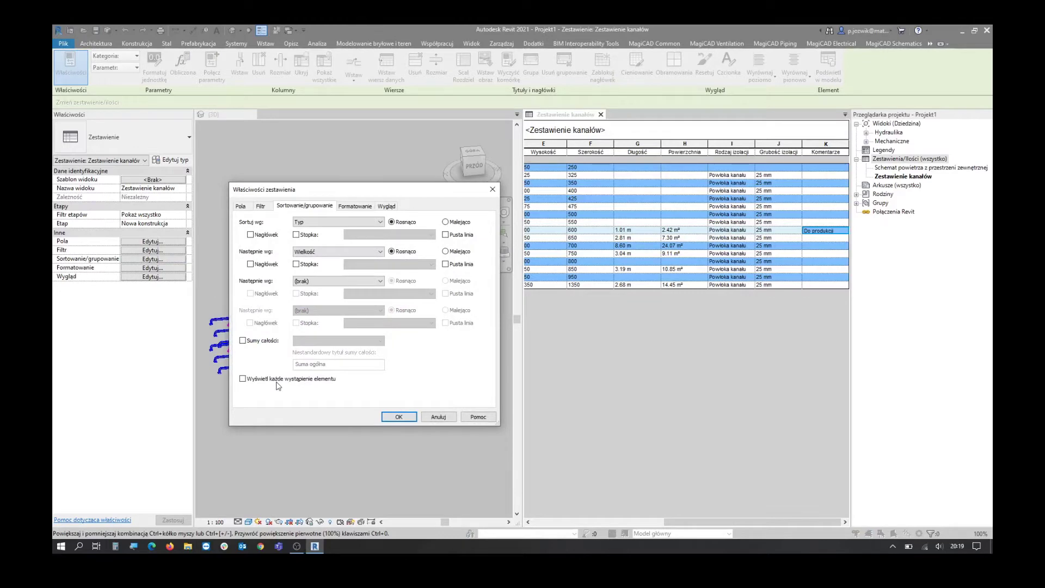
List every duct instance again and select the 'Do produkcji' comment cell
left_click(395, 416)
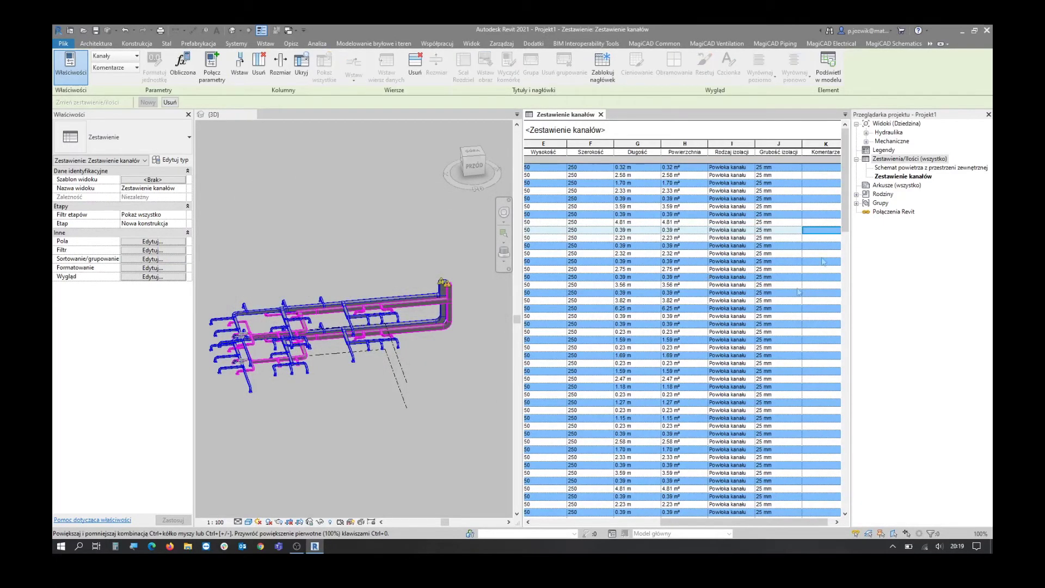
left_click_drag(847, 157, 863, 424)
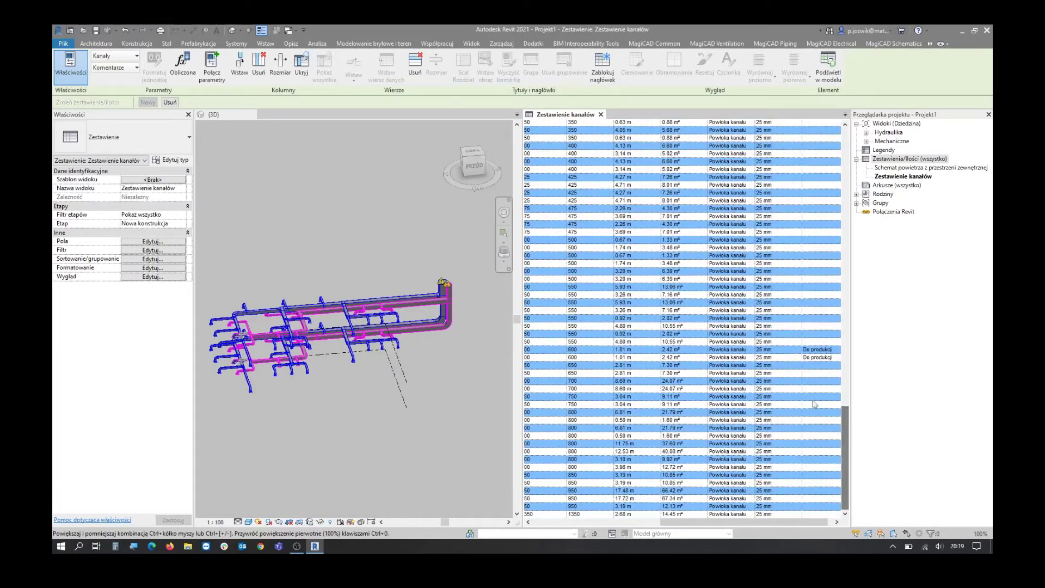
left_click(819, 358)
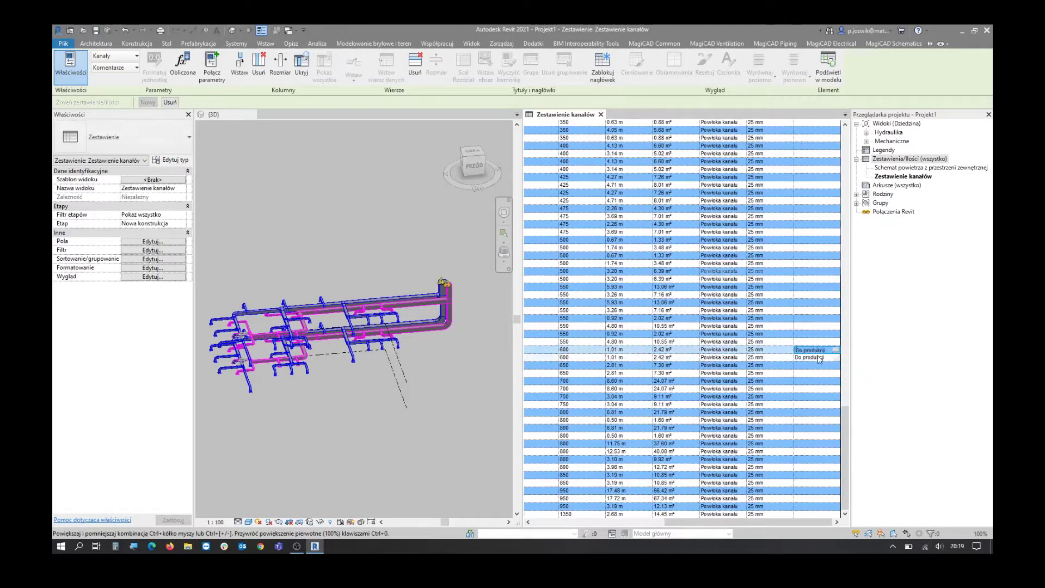
Add the Liczba count field and turn off Itemize every instance
left_click(153, 259)
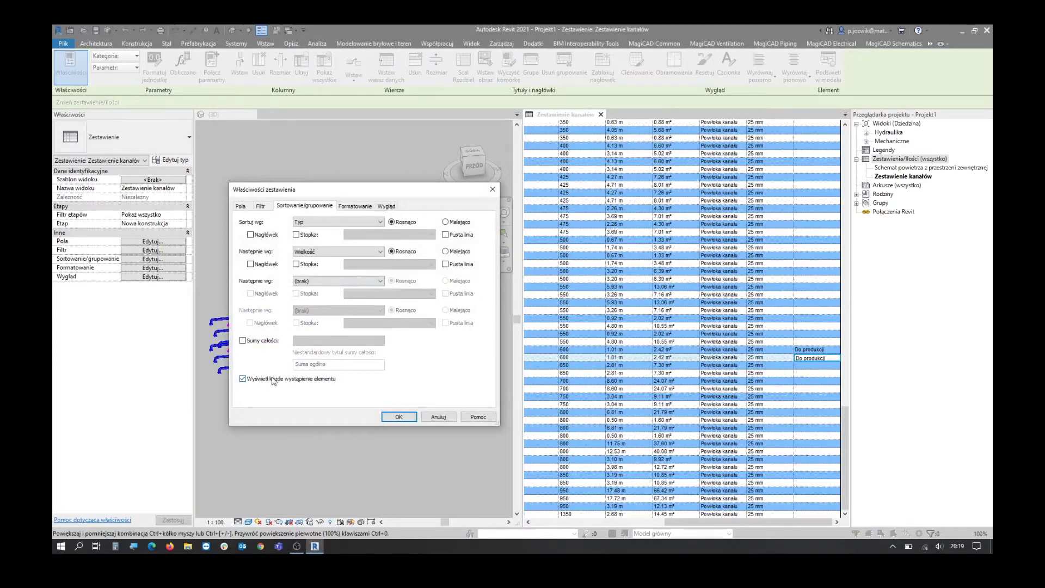
left_click(240, 206)
left_click(248, 306)
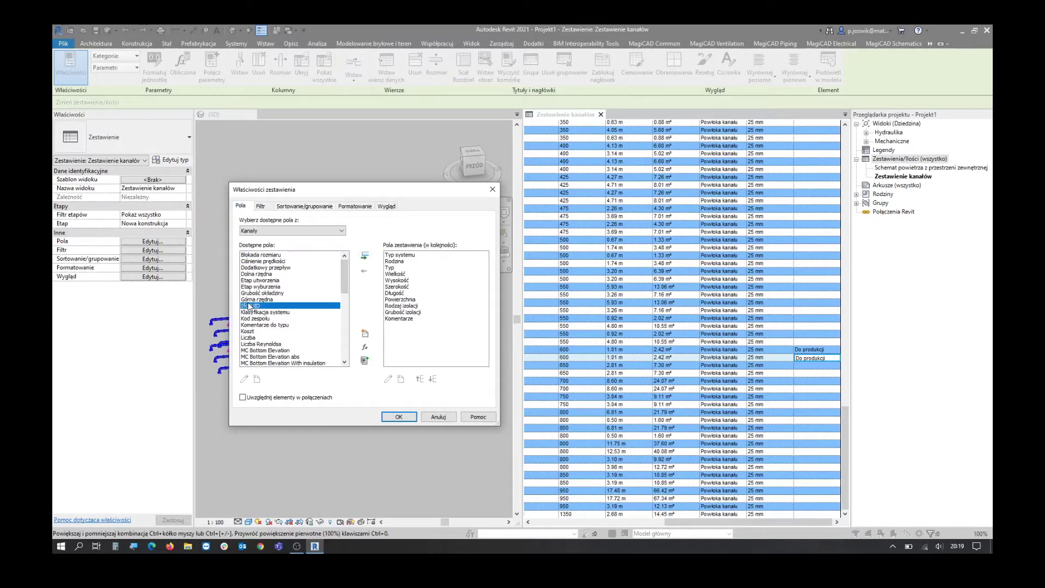
left_click(247, 337)
left_click(364, 256)
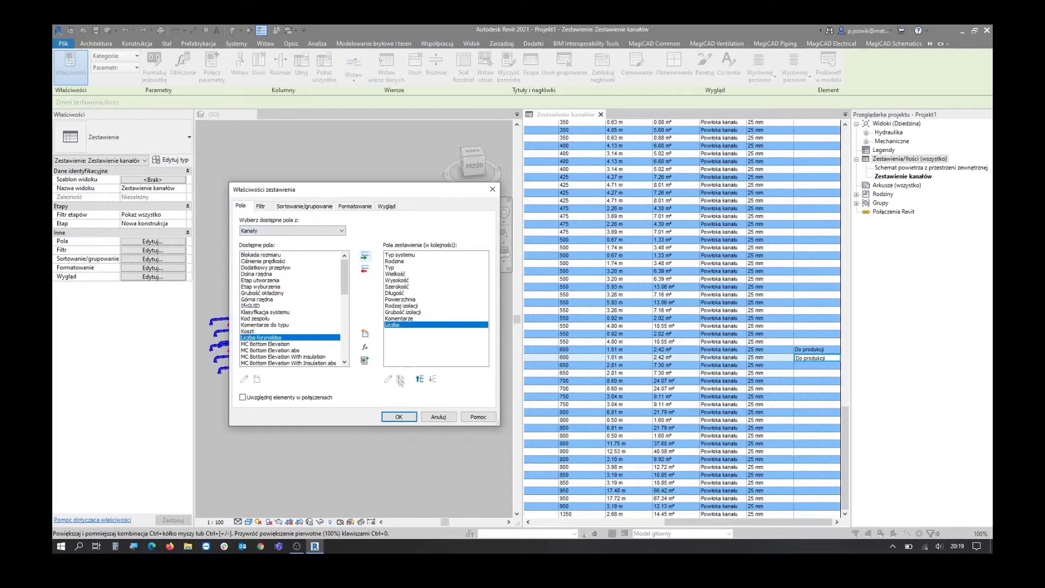
left_click(308, 206)
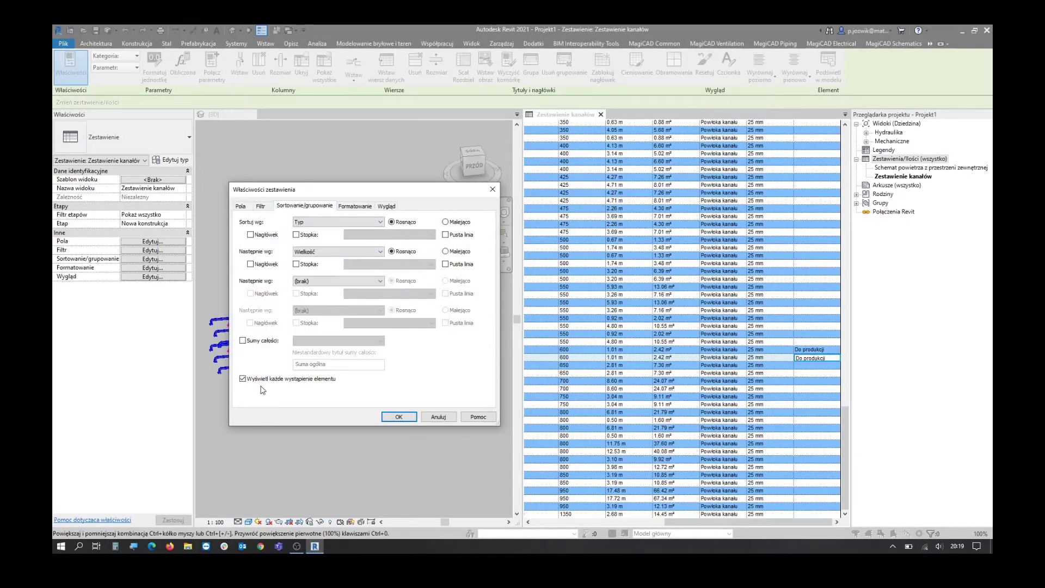
left_click(266, 381)
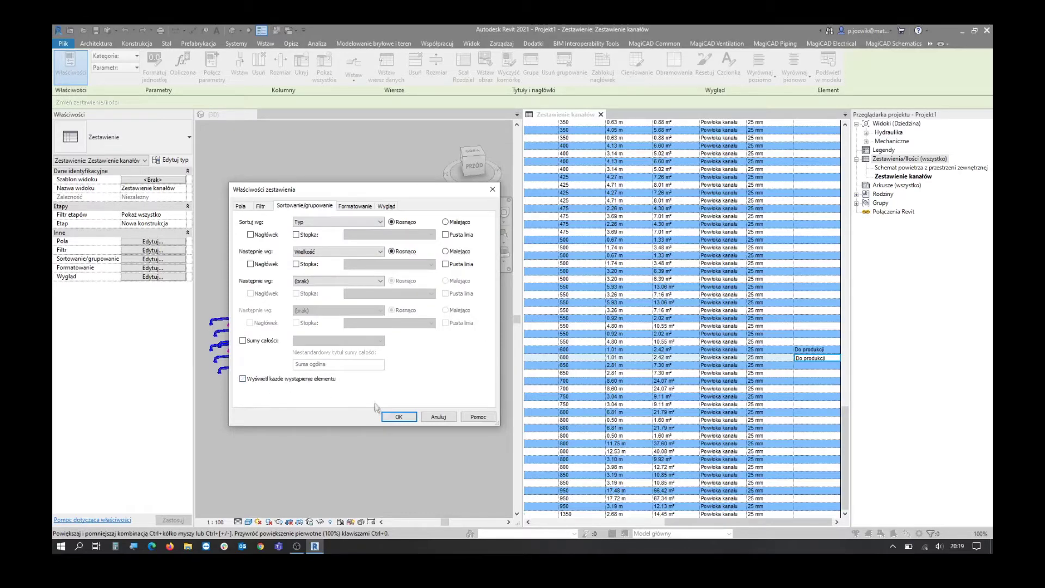
left_click(397, 417)
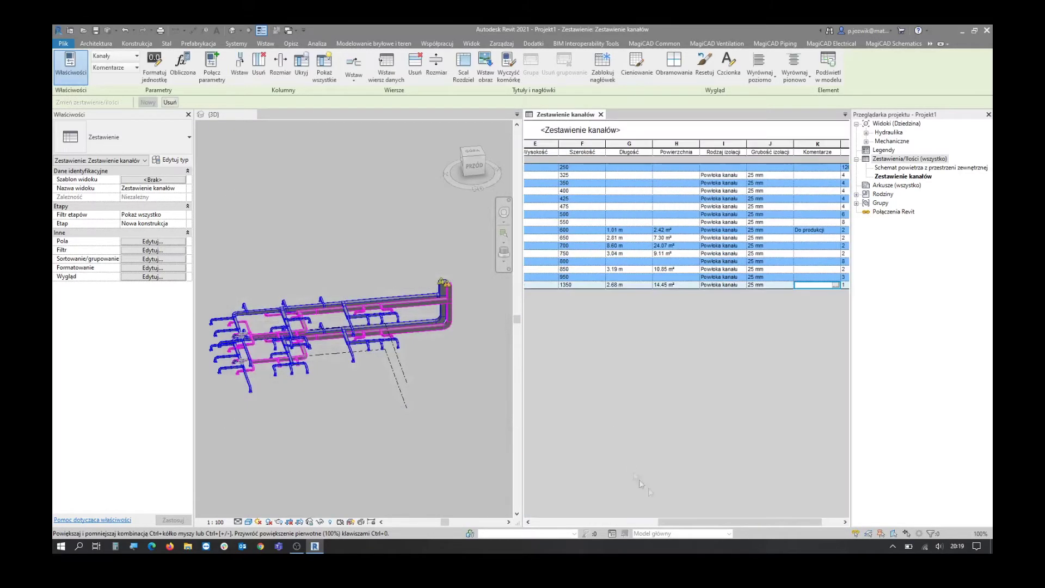
Set the first row's (126 ducts) Komentarze cell to 'Do produkcji'
left_click_drag(737, 521, 757, 522)
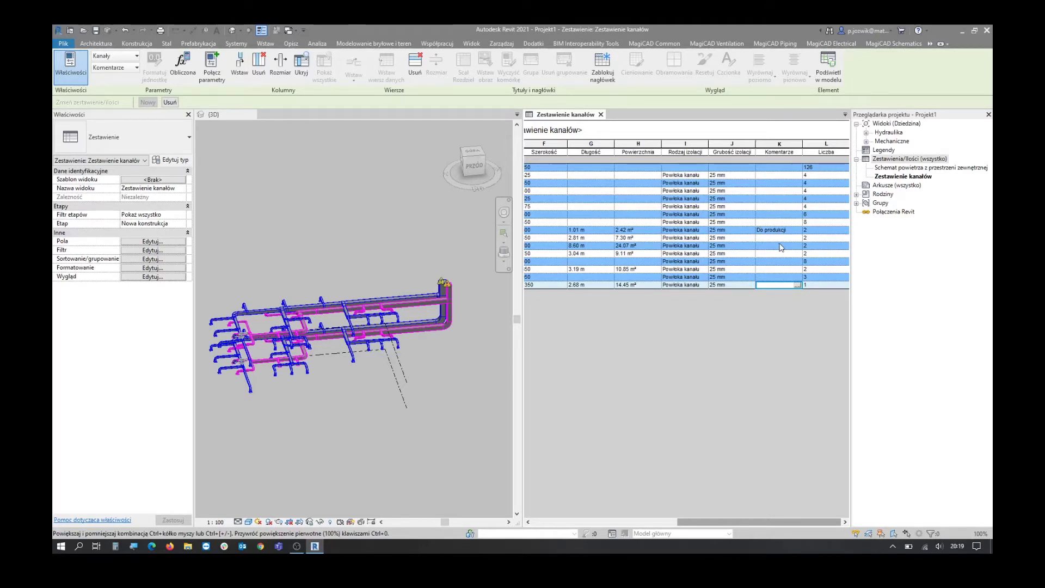
left_click(833, 145)
left_click(825, 199)
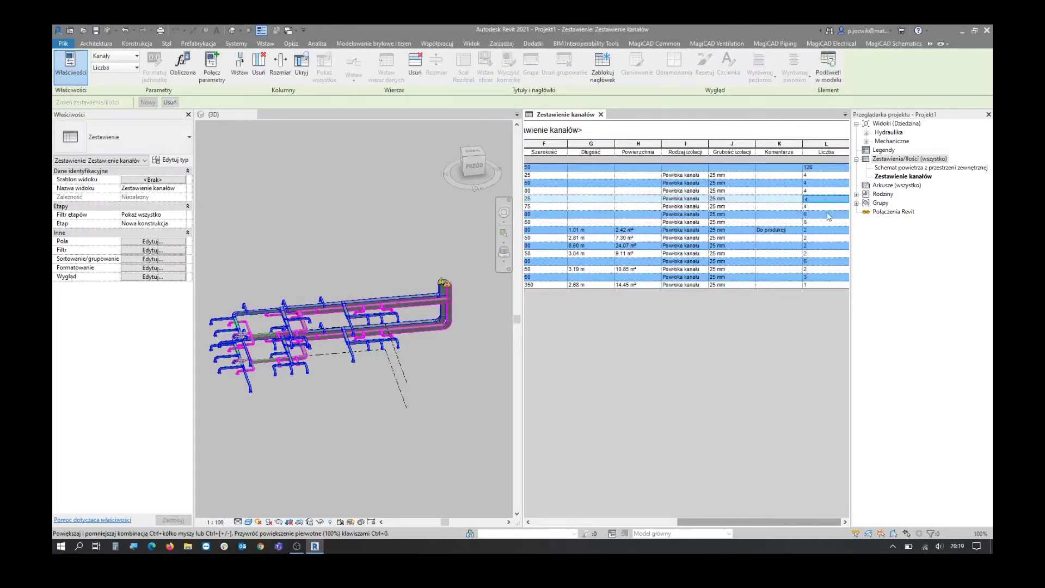
left_click_drag(826, 145, 779, 145)
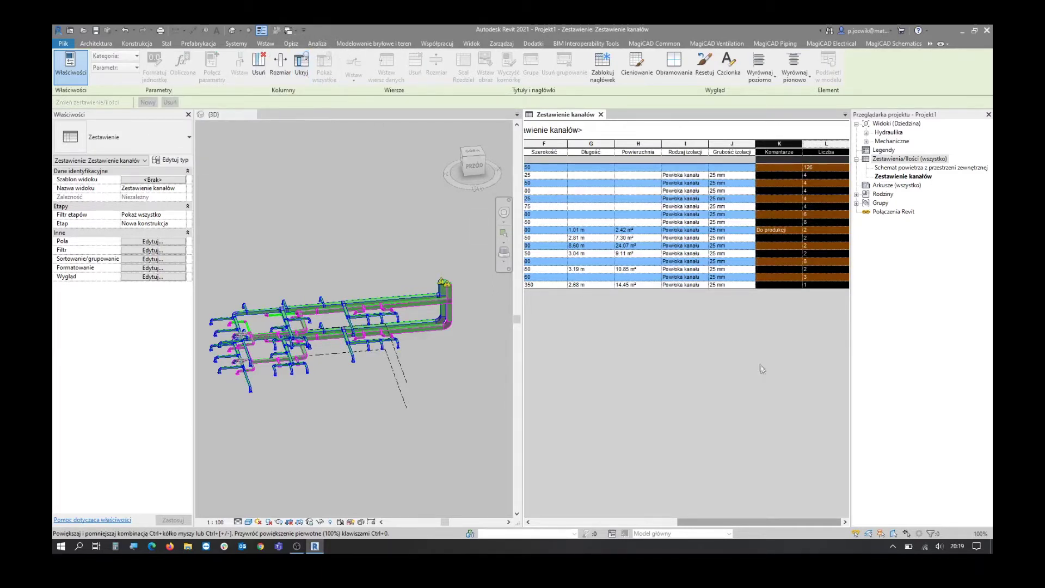
left_click(784, 238)
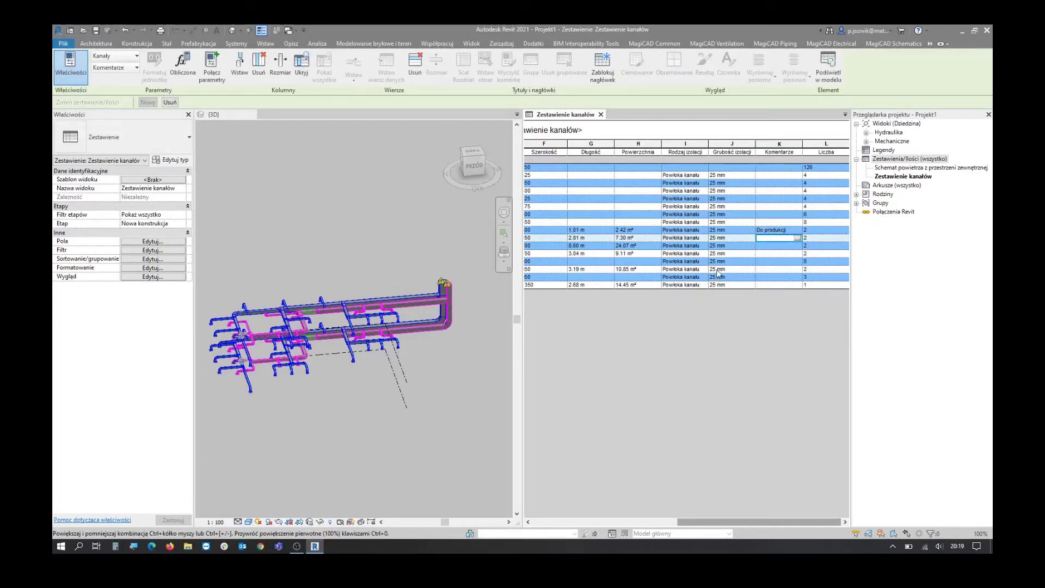
left_click(809, 167)
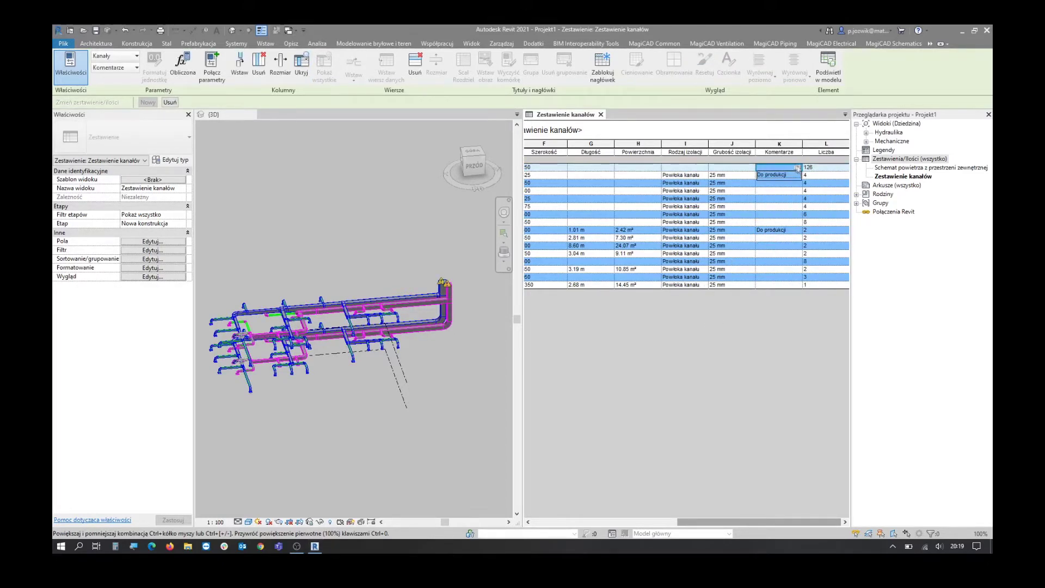
left_click(784, 167)
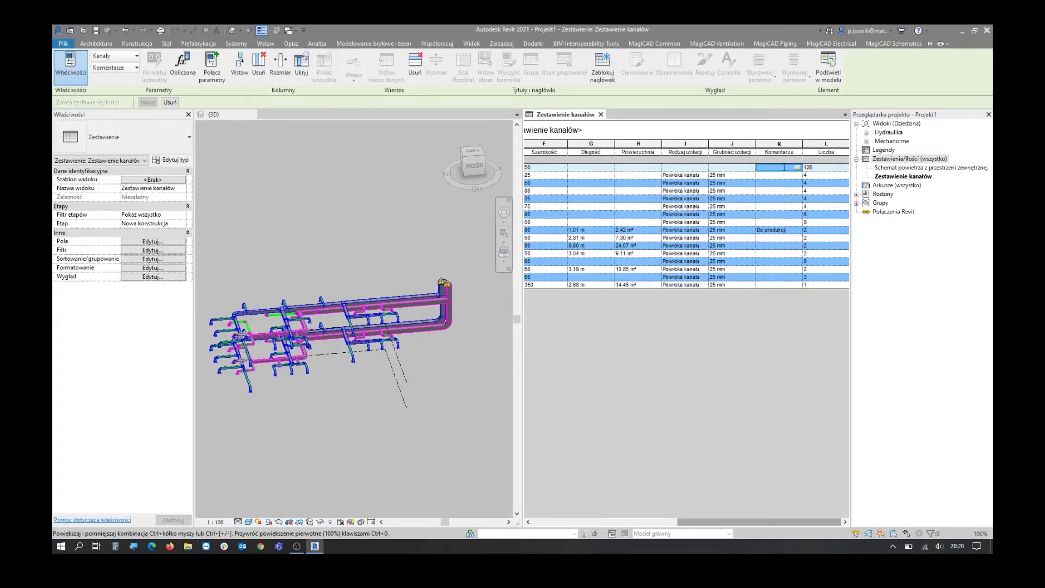
type("Do produkcji")
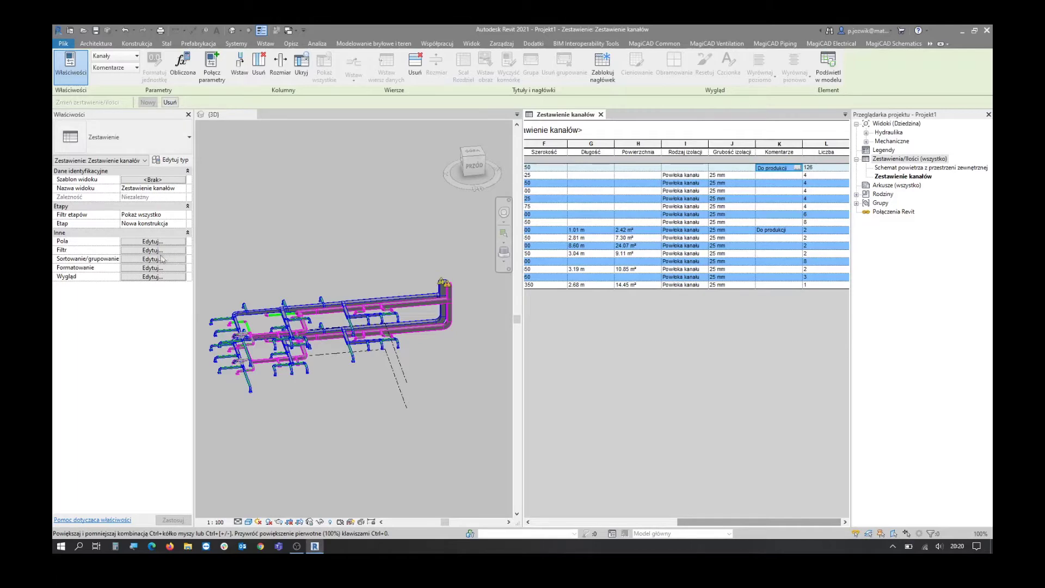
left_click(153, 259)
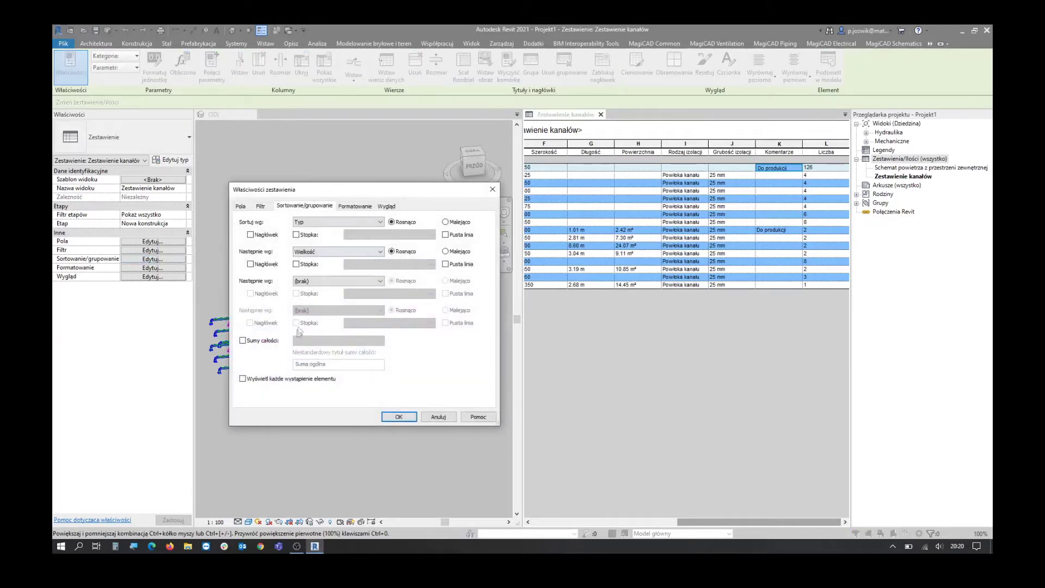
Confirm the schedule settings, select the top duct row and try deleting it
left_click(399, 417)
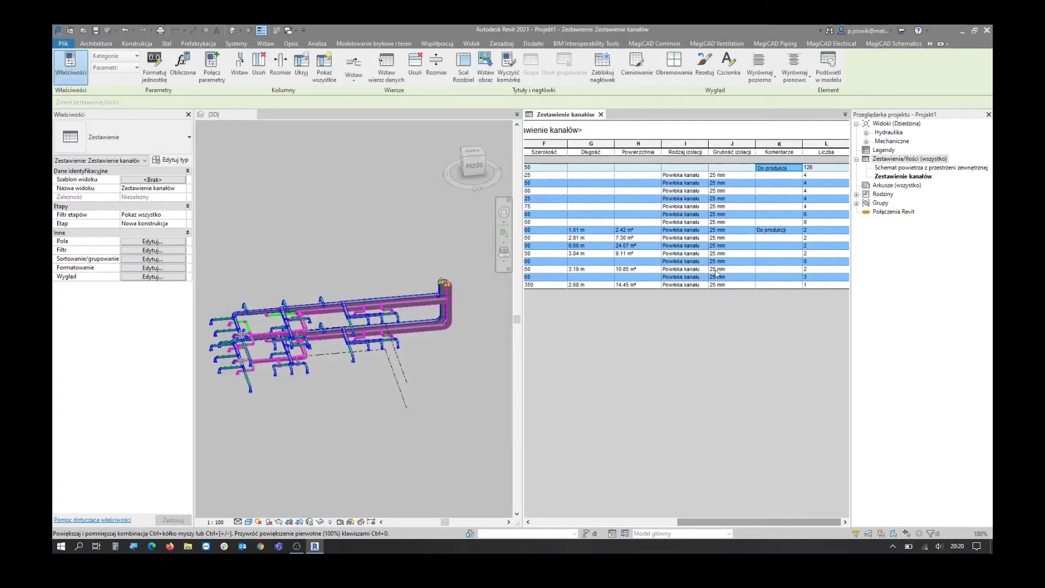
mouse_move(845, 161)
left_mouse_down()
mouse_move(846, 339)
mouse_move(850, 144)
mouse_move(876, 454)
left_mouse_up()
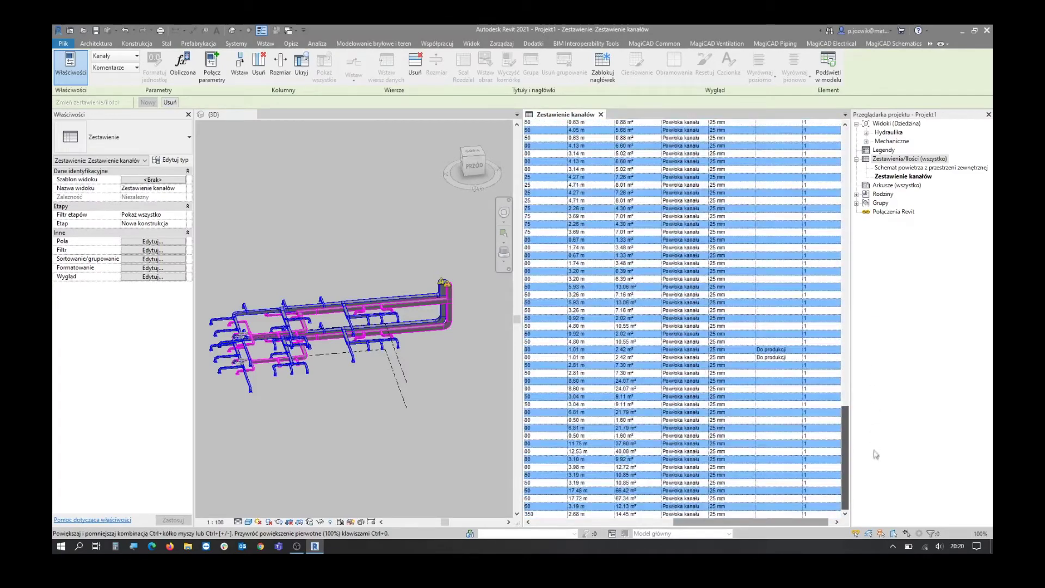
left_click_drag(729, 522, 578, 524)
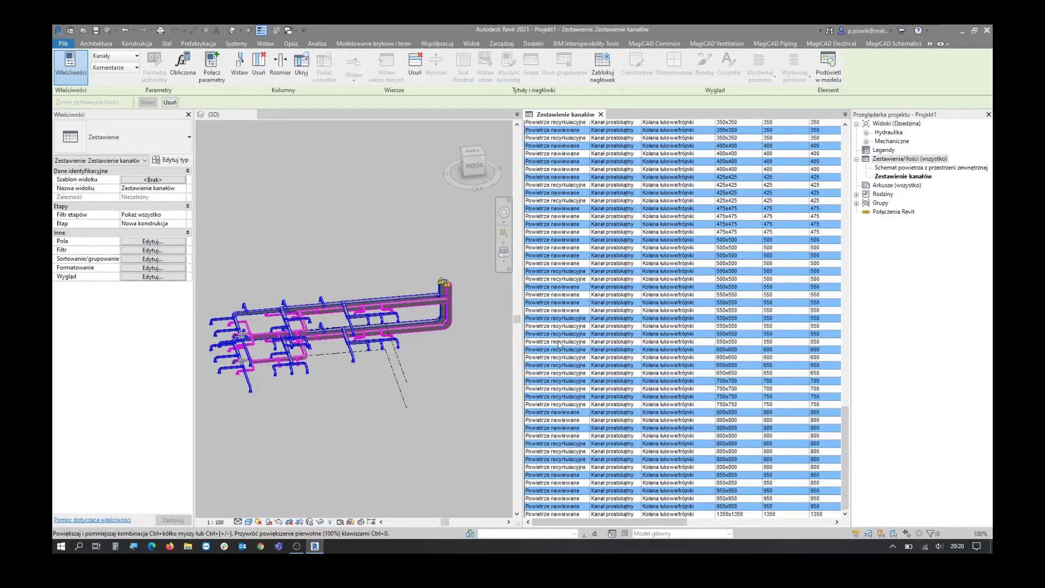
scroll(572, 313, "up", 5)
scroll(560, 299, "up", 5)
scroll(549, 283, "up", 5)
scroll(536, 270, "up", 5)
scroll(536, 270, "up", 5)
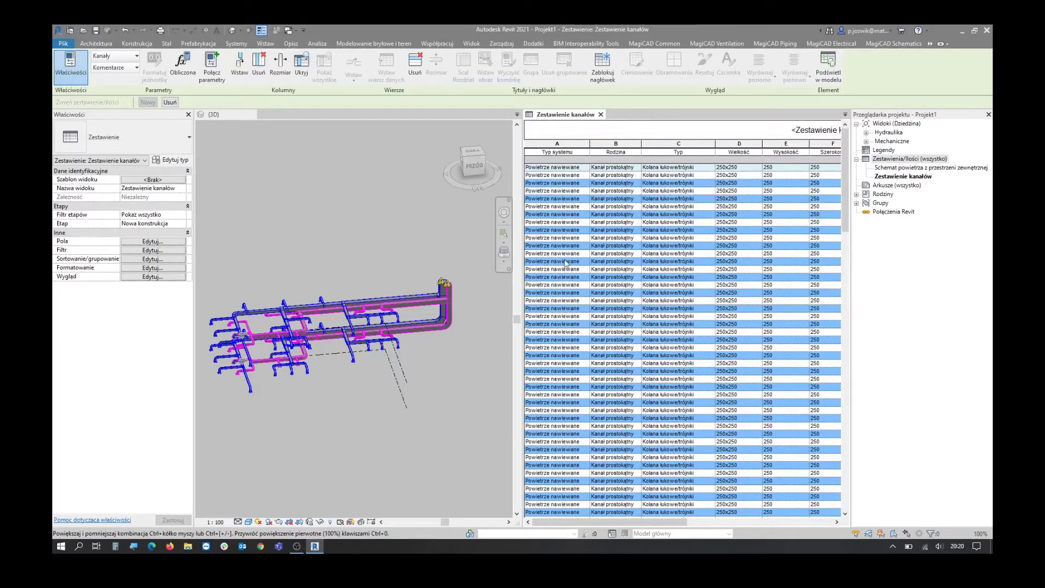
left_click(566, 263)
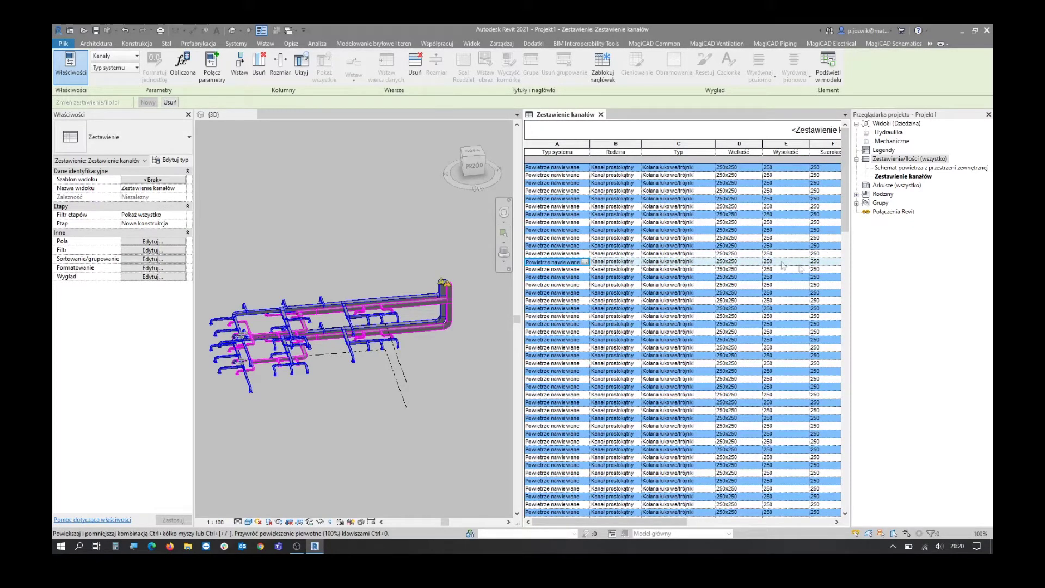
left_click(415, 64)
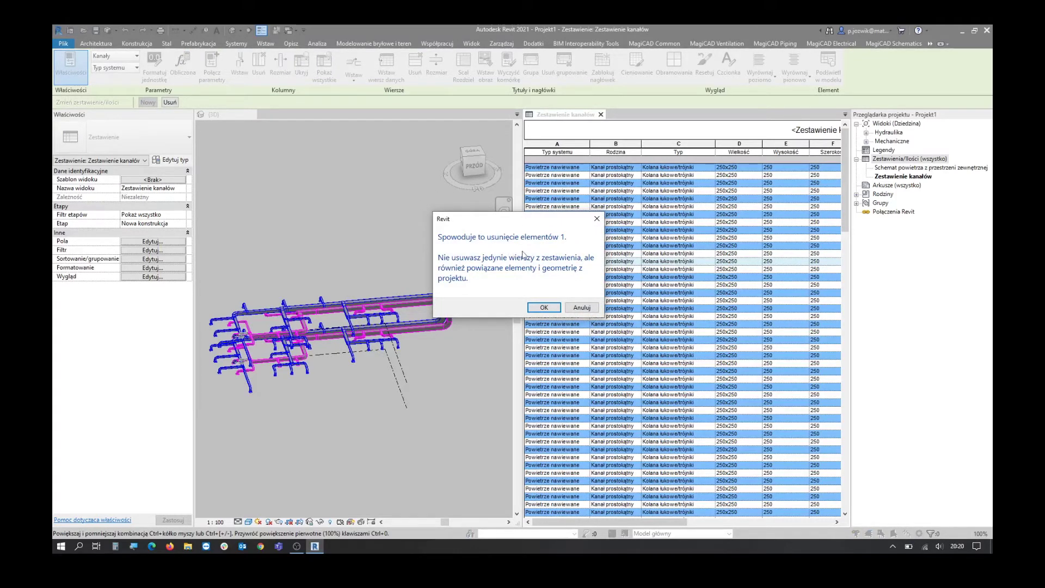
Cancel deleting the duct row and close the Zestawienie kanałów schedule, keeping the 3D view
left_click(589, 311)
left_click(383, 228)
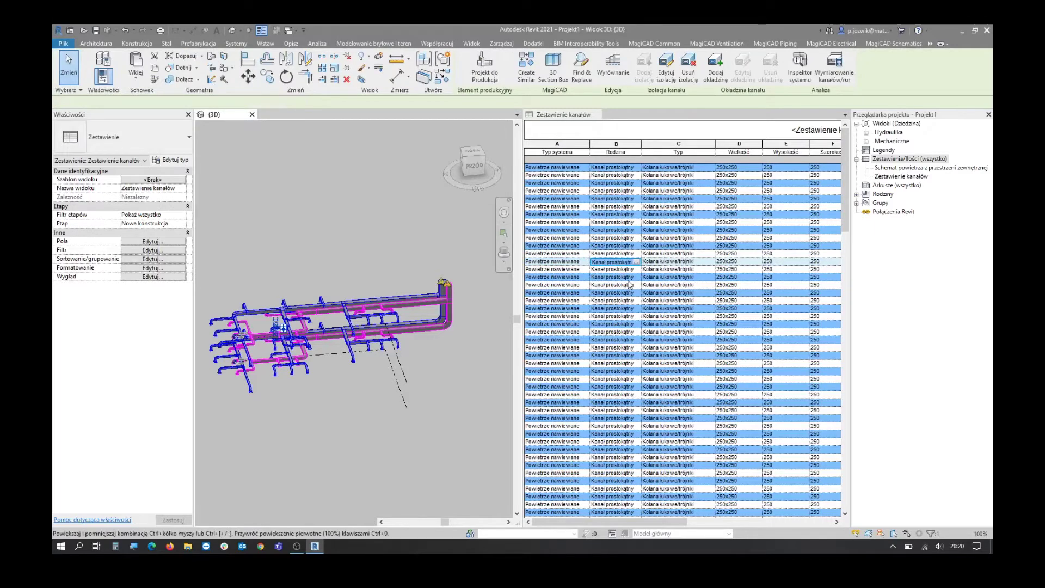
left_click(628, 278)
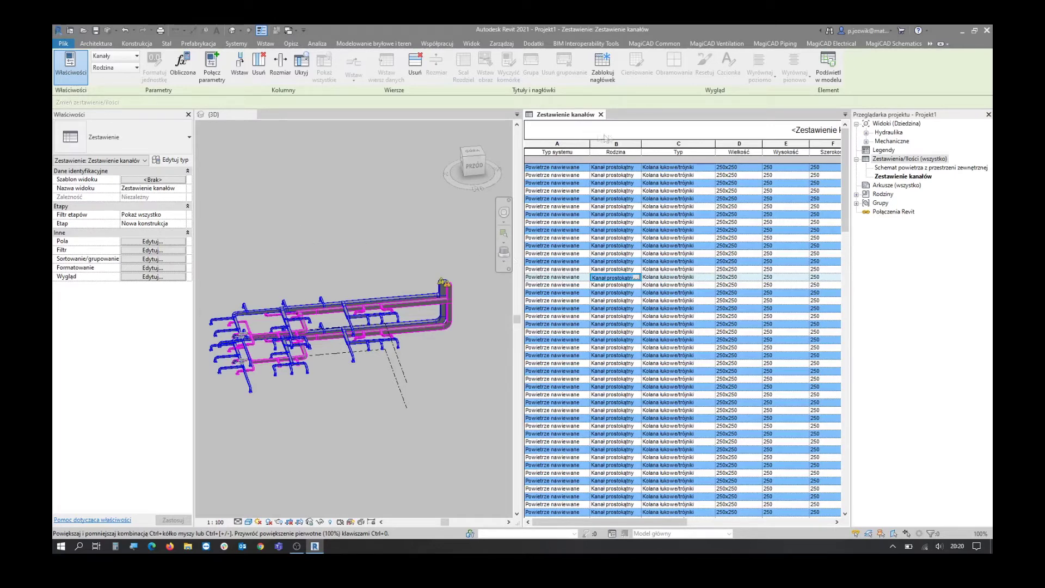
left_click(601, 114)
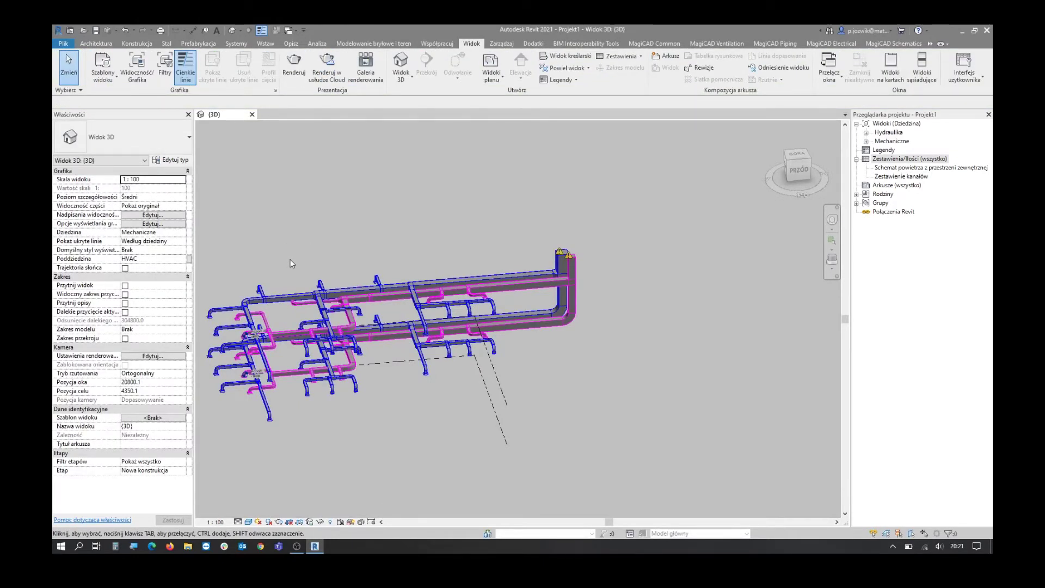
From the 3D view's Visibility/Graphics (VG) filters, create a rule-based filter named 'L kanału'
key("v")
key("g")
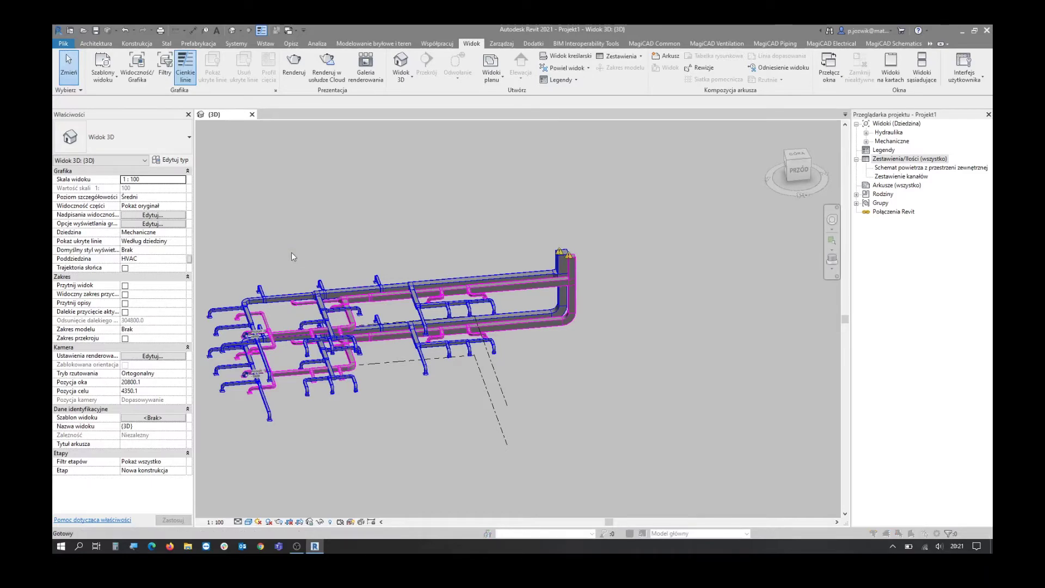
left_click(758, 128)
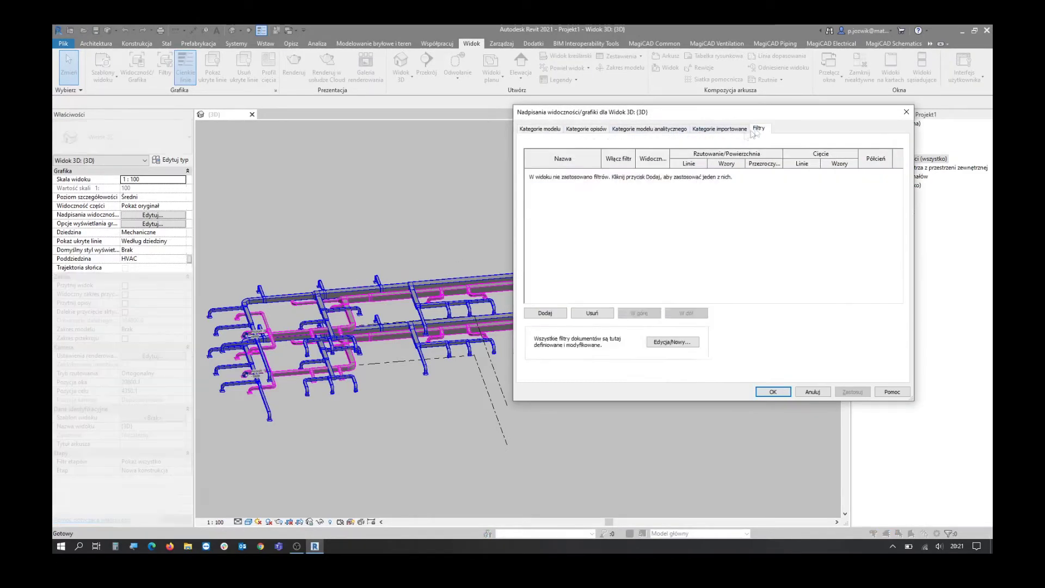
left_click(661, 341)
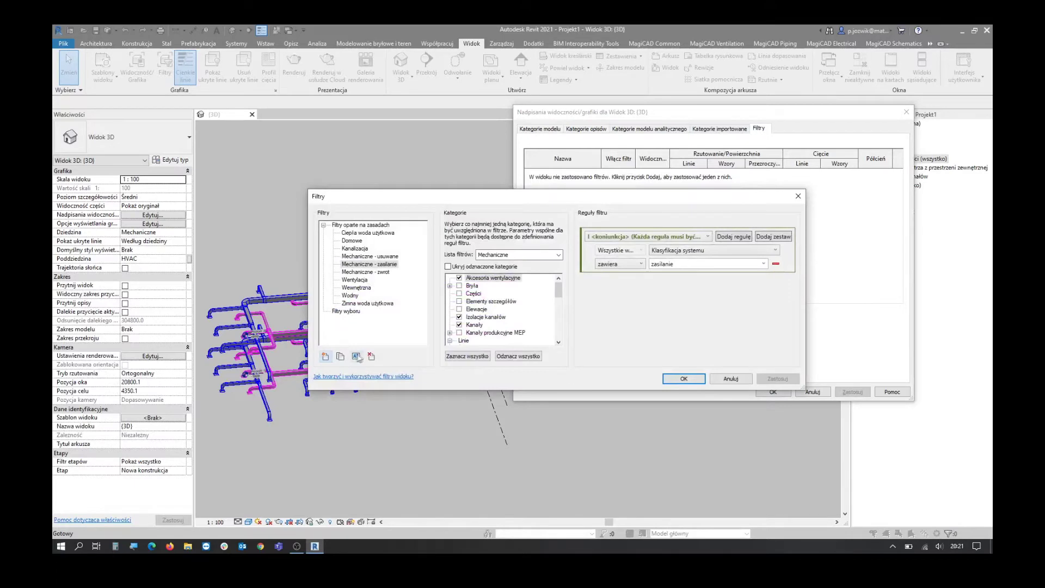
left_click(326, 357)
type("L kanału")
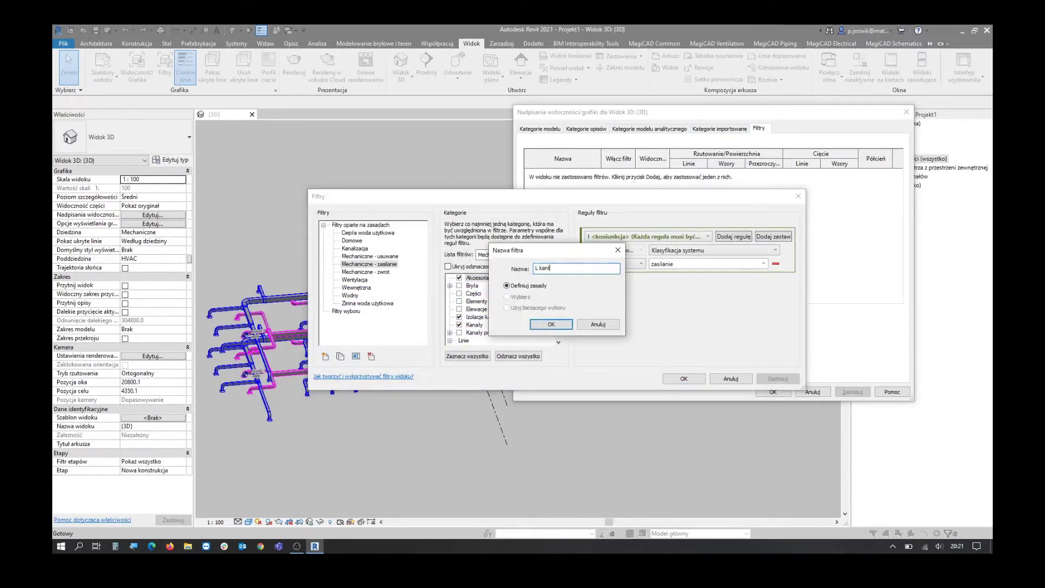
left_click(545, 324)
Make L kanału apply to Kanały with the rule Długość less than 1000
left_click(459, 325)
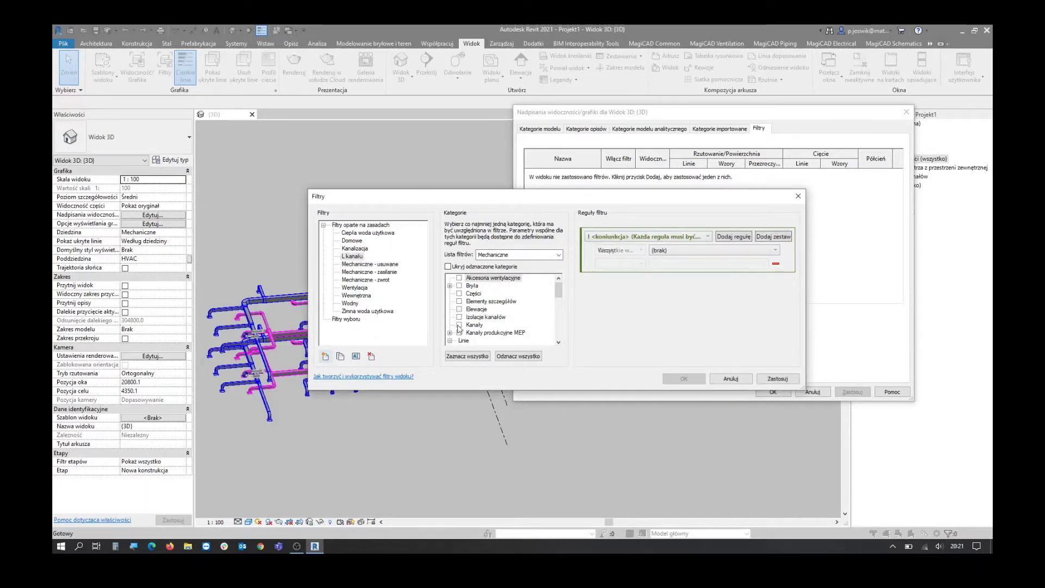
left_click(665, 251)
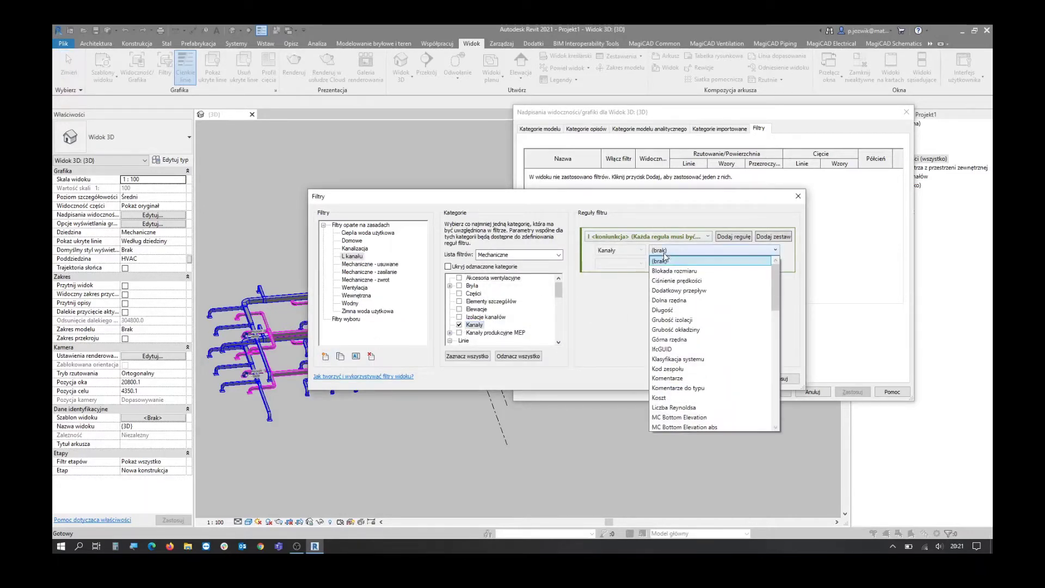
left_click(691, 310)
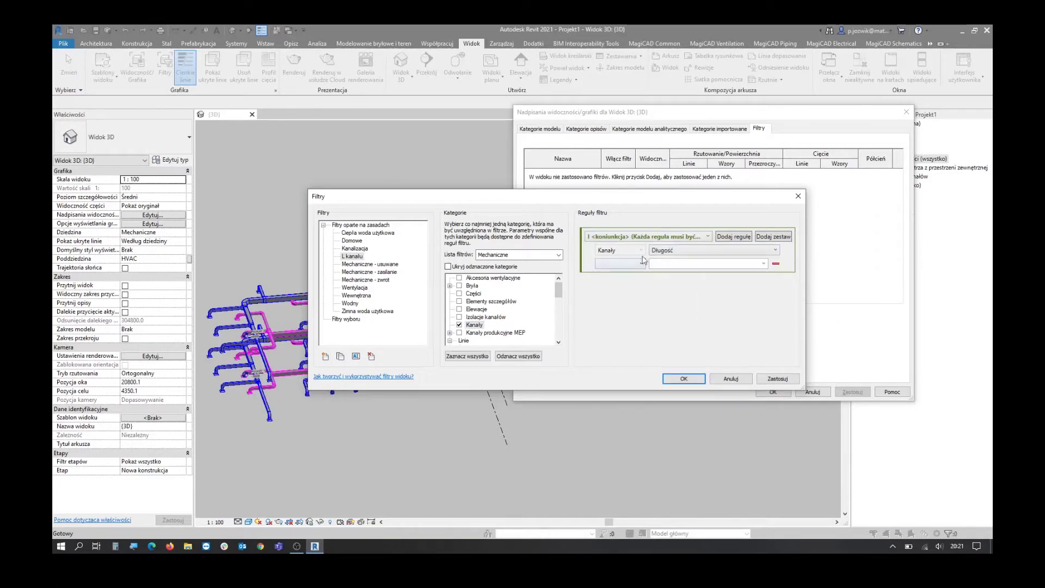
left_click(640, 264)
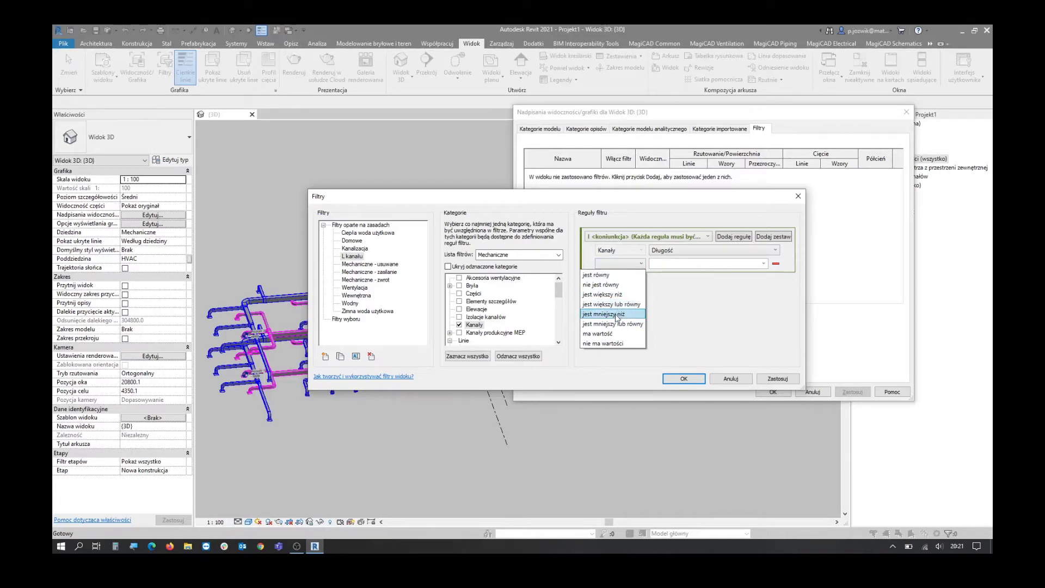
left_click(619, 315)
type("1000")
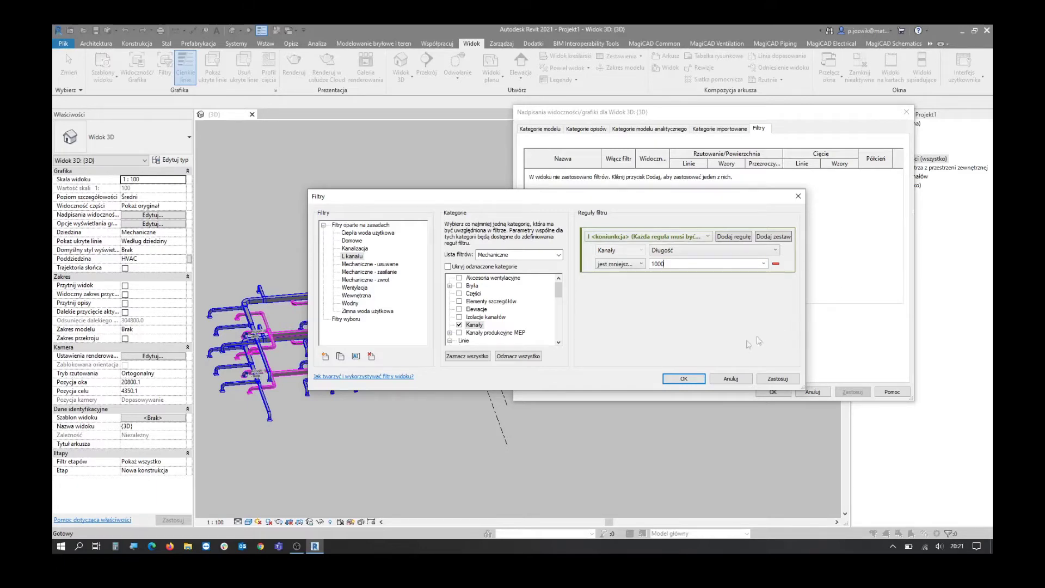
left_click(691, 378)
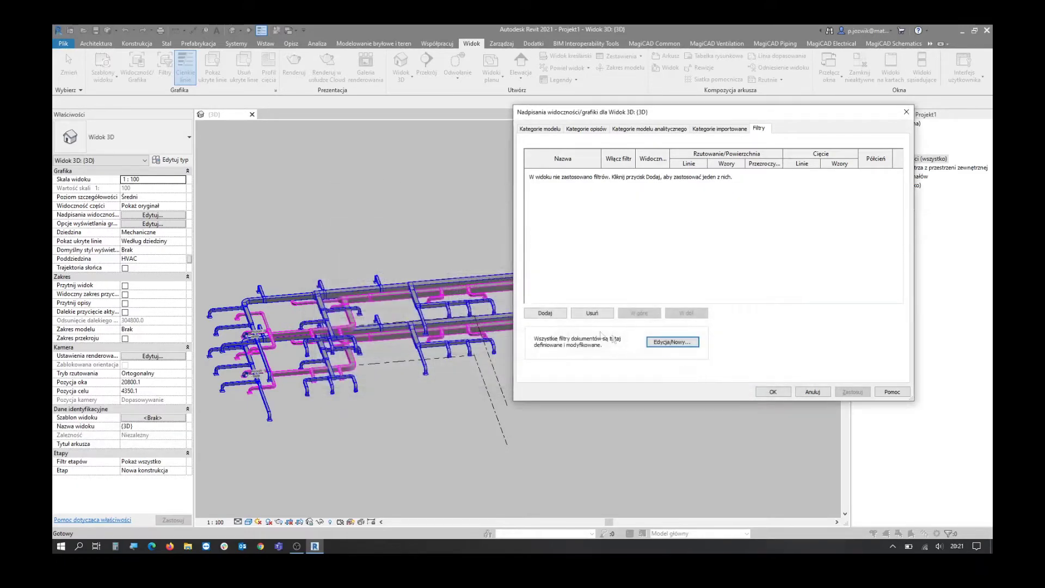
Add the L kanału filter to the 3D view and override its surface pattern with solid fill
left_click(545, 313)
left_click(666, 240)
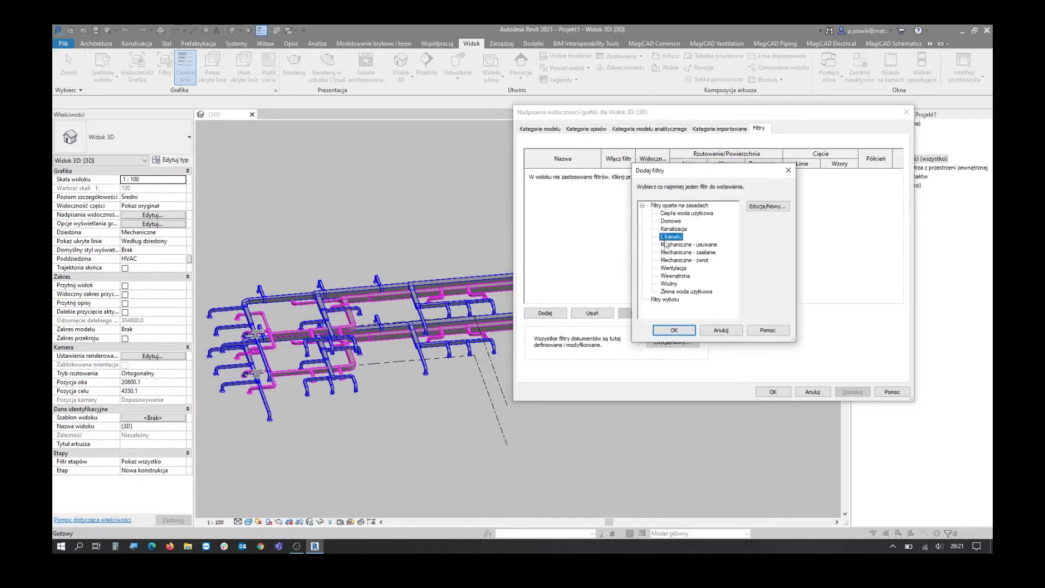
left_click(671, 329)
left_click(725, 172)
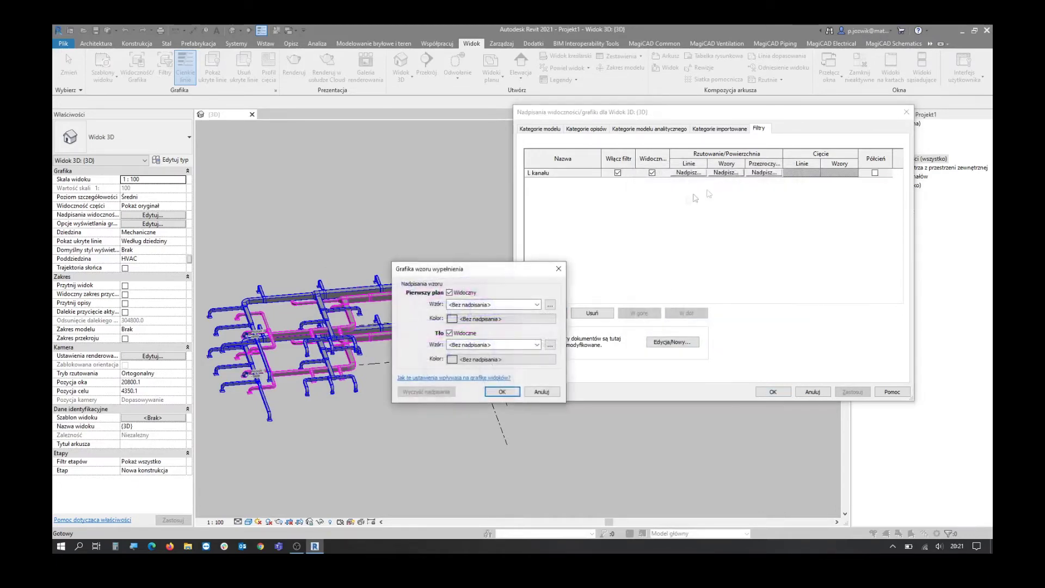
left_click(498, 305)
left_click(497, 315)
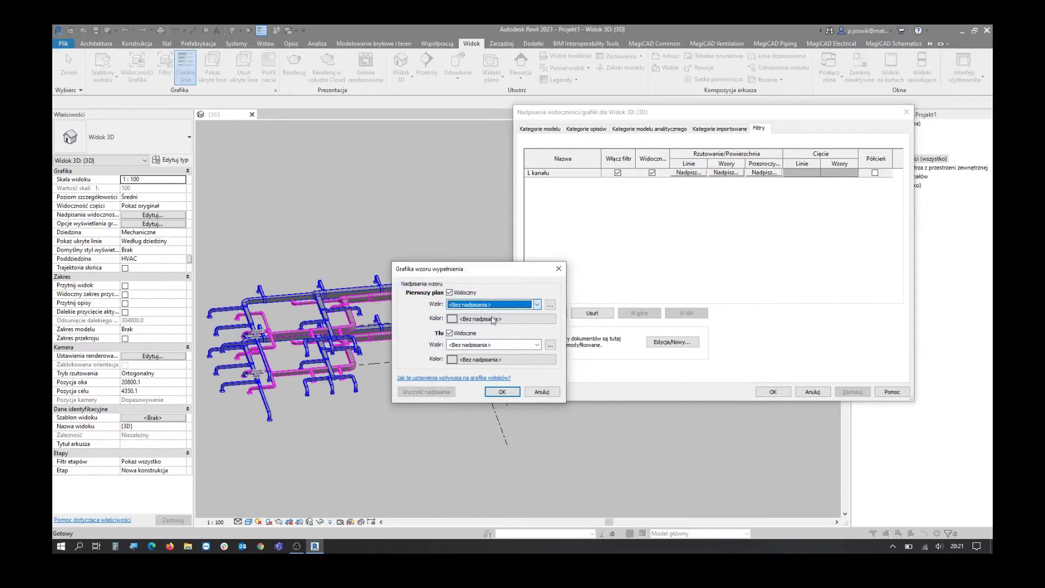
left_click(496, 330)
left_click(498, 308)
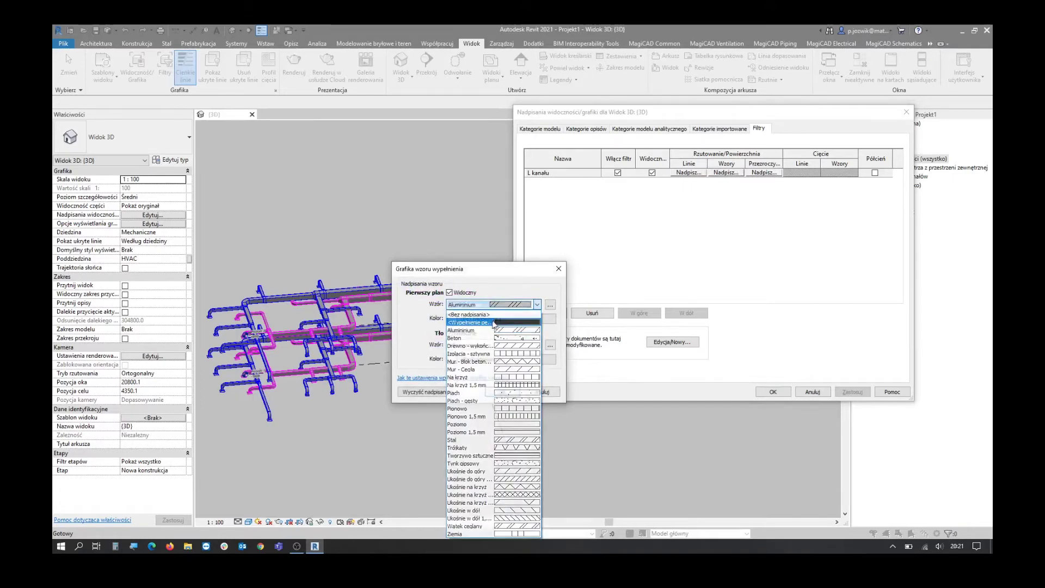
left_click(497, 317)
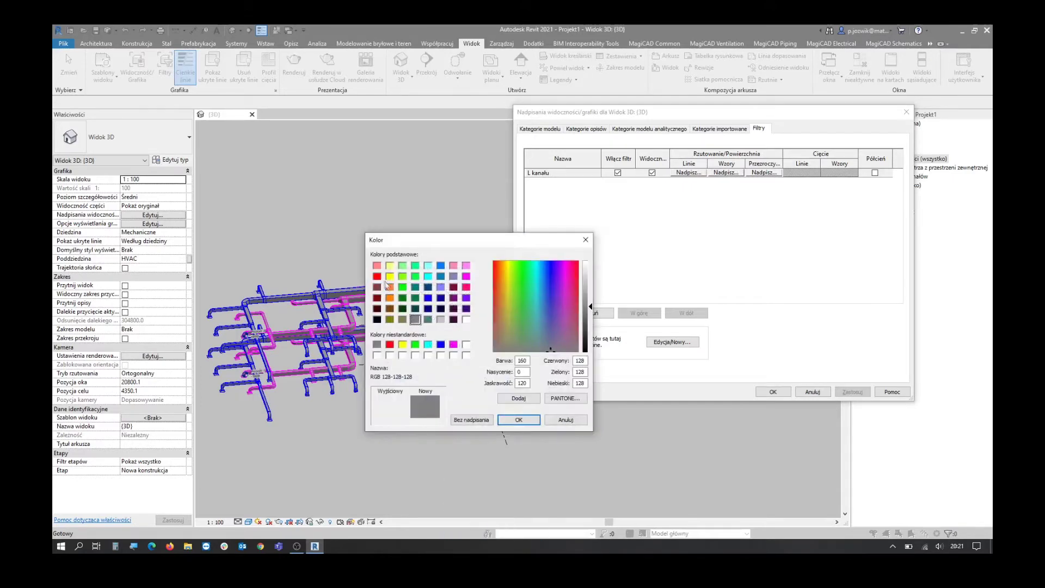
Colour the solid fill purple (RGB 128-0-255) and apply the override to the view
left_click(381, 277)
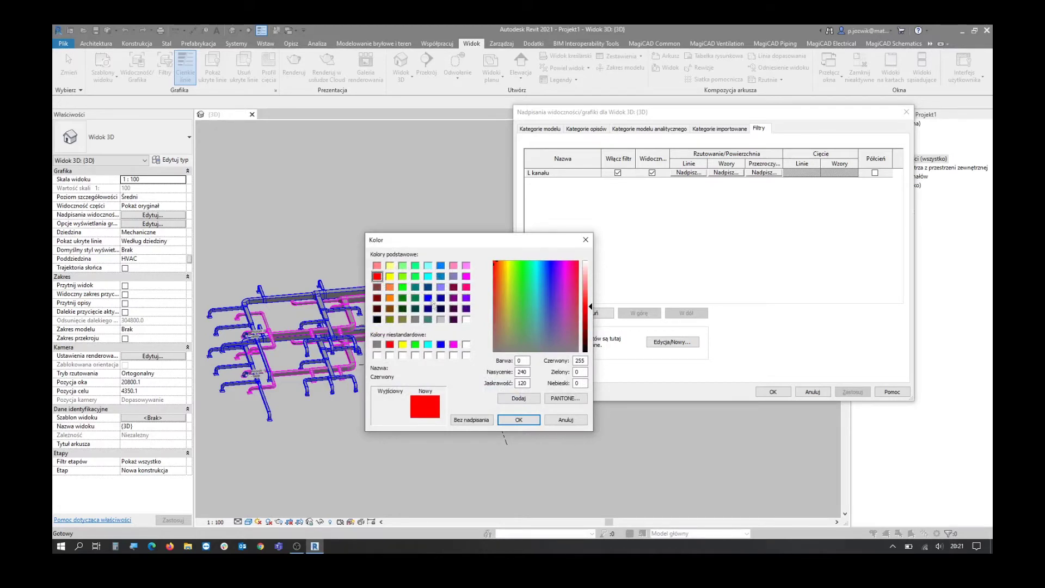
left_click(466, 297)
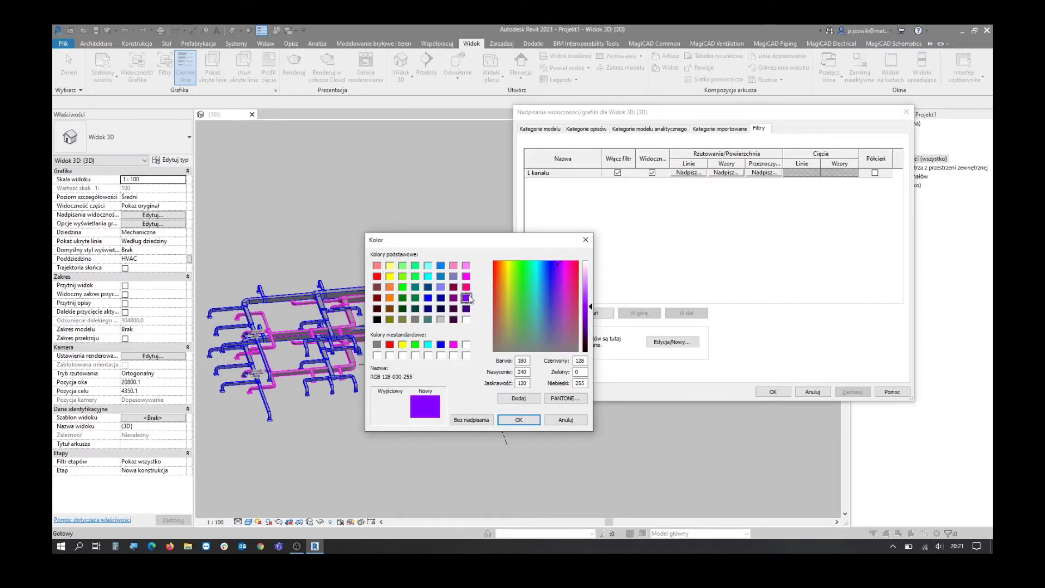
left_click(519, 420)
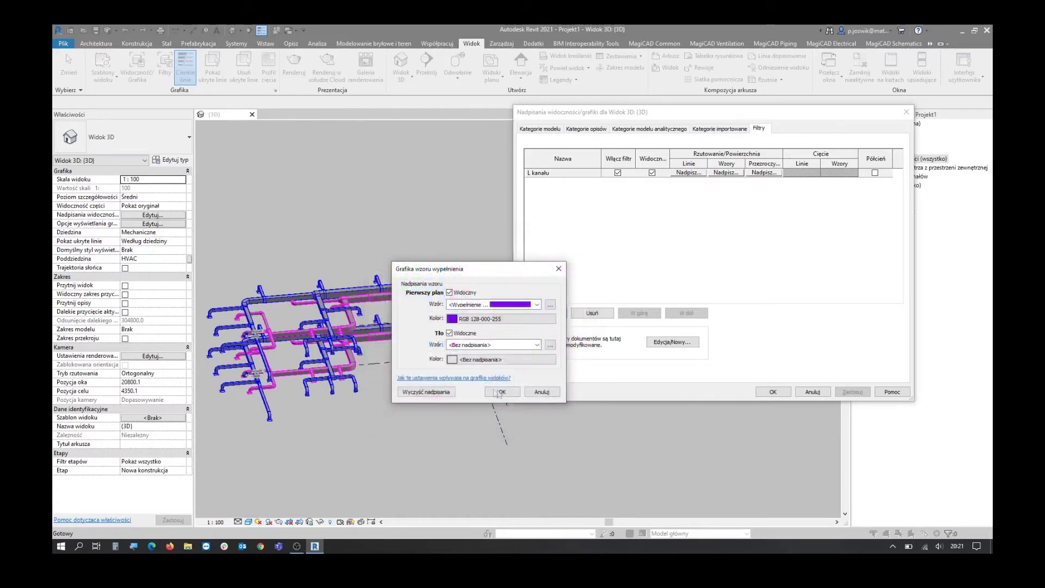
left_click(501, 392)
left_click(845, 393)
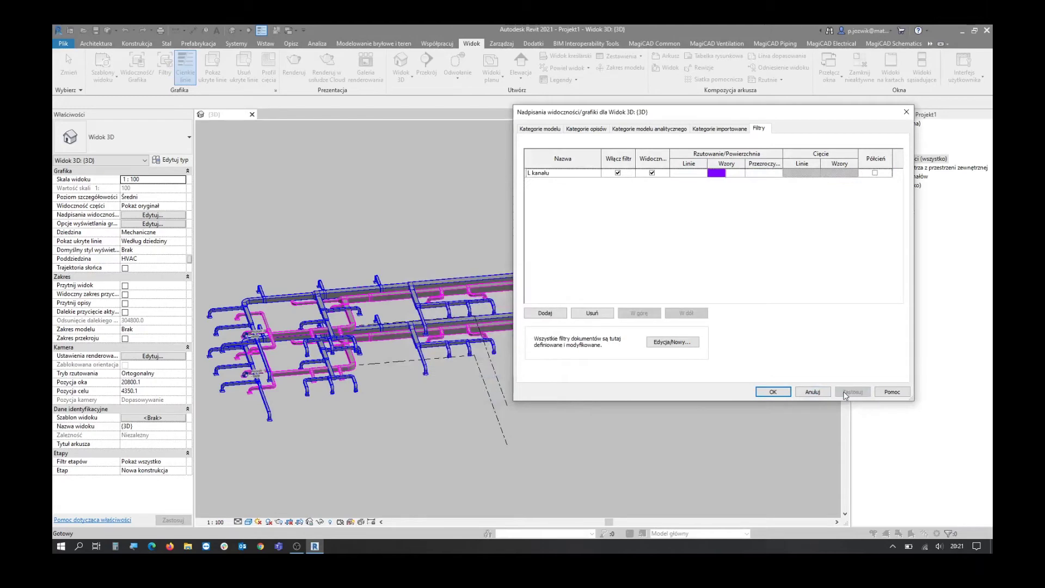
left_click(764, 393)
left_click(249, 522)
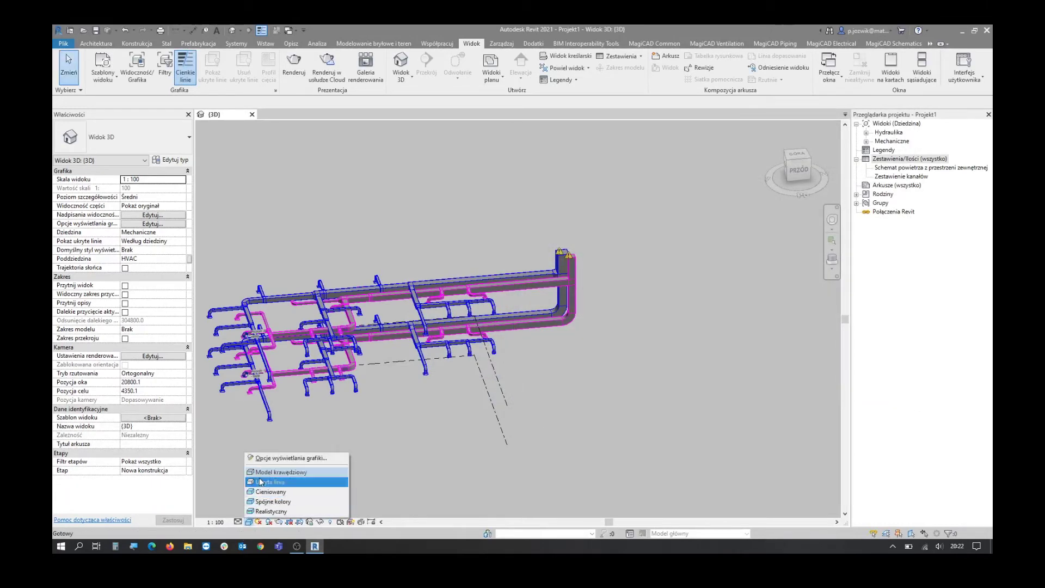
Set the 3D view to Model krawędziowy wireframe and zoom in on the purple short ducts
left_click(277, 472)
scroll(243, 364, "up", 2)
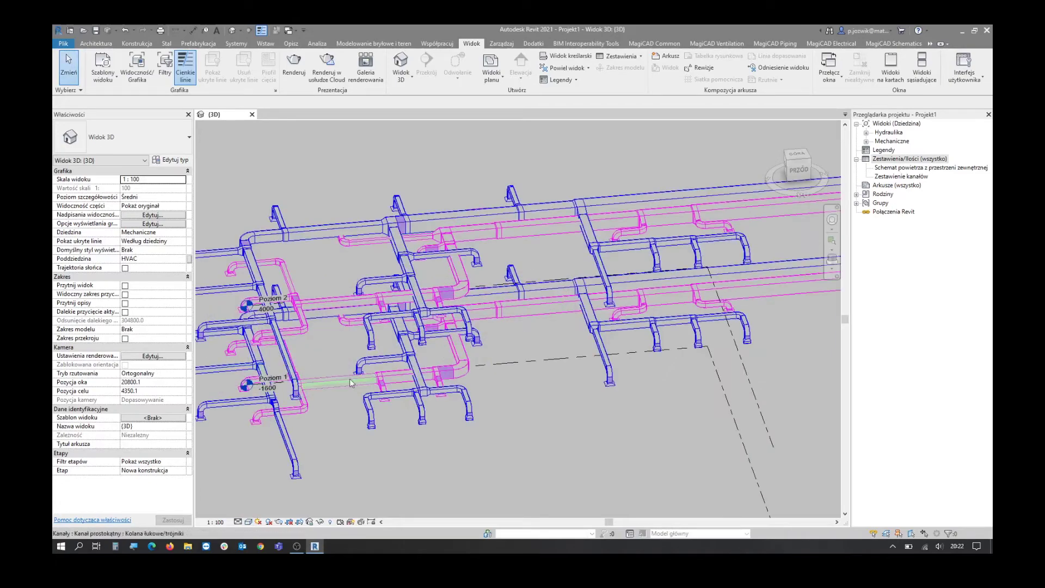
scroll(243, 363, "up", 3)
scroll(243, 364, "up", 3)
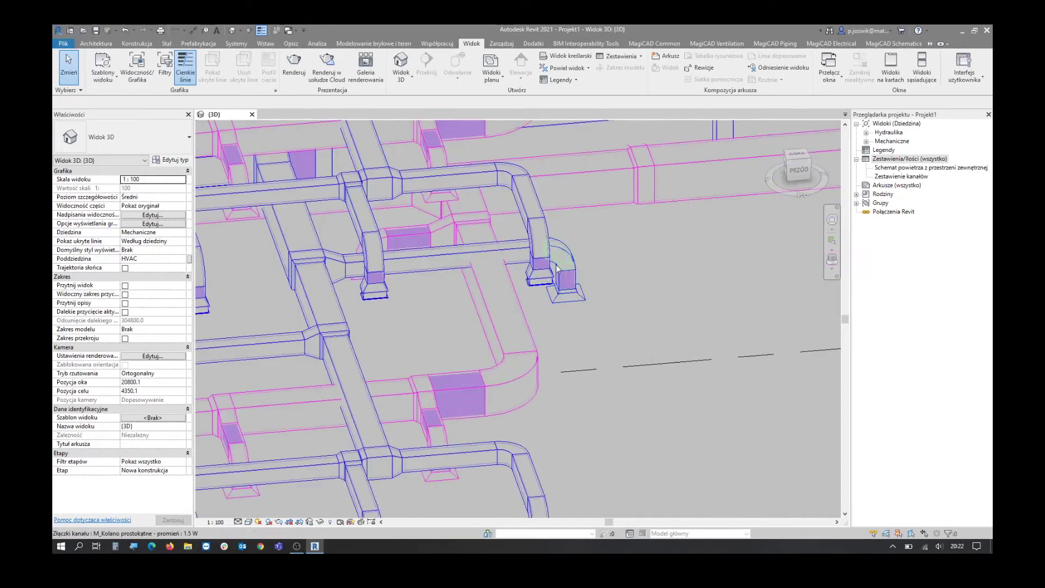
scroll(569, 275, "down", 1)
scroll(376, 302, "down", 2)
scroll(376, 302, "up", 2)
scroll(376, 302, "up", 1)
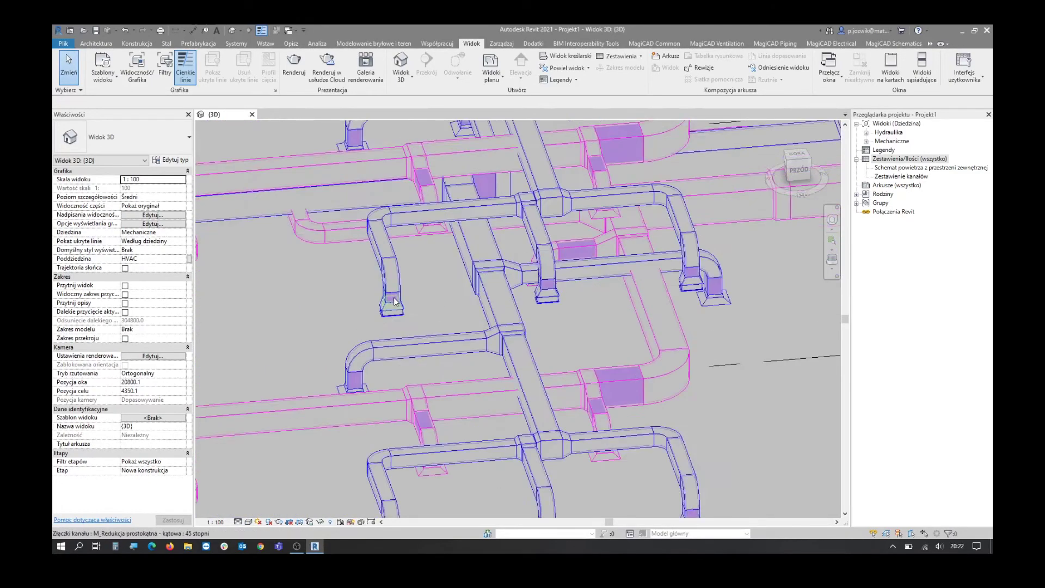
scroll(376, 302, "up", 2)
scroll(449, 353, "down", 4)
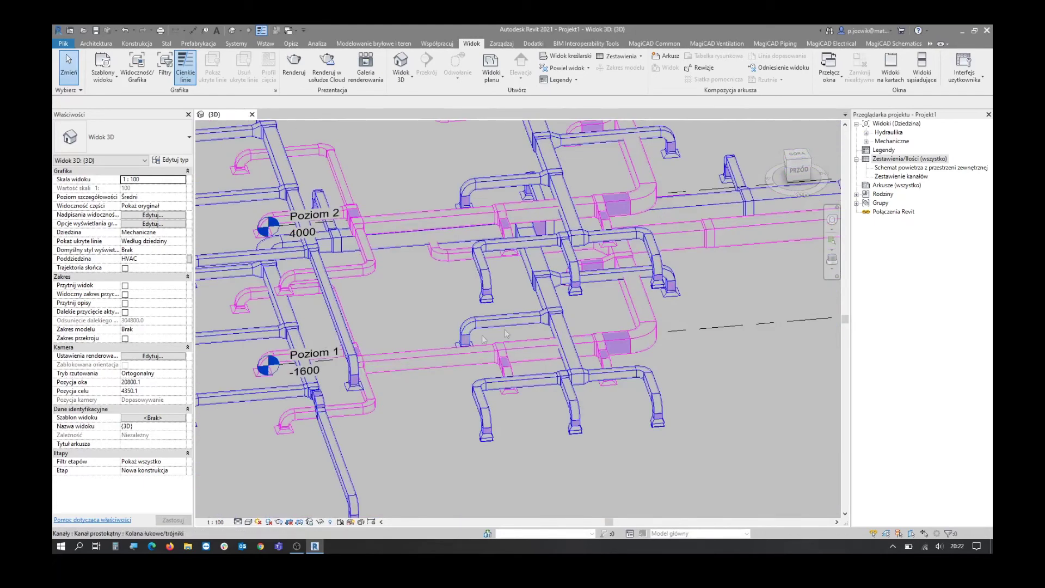
scroll(444, 267, "up", 2)
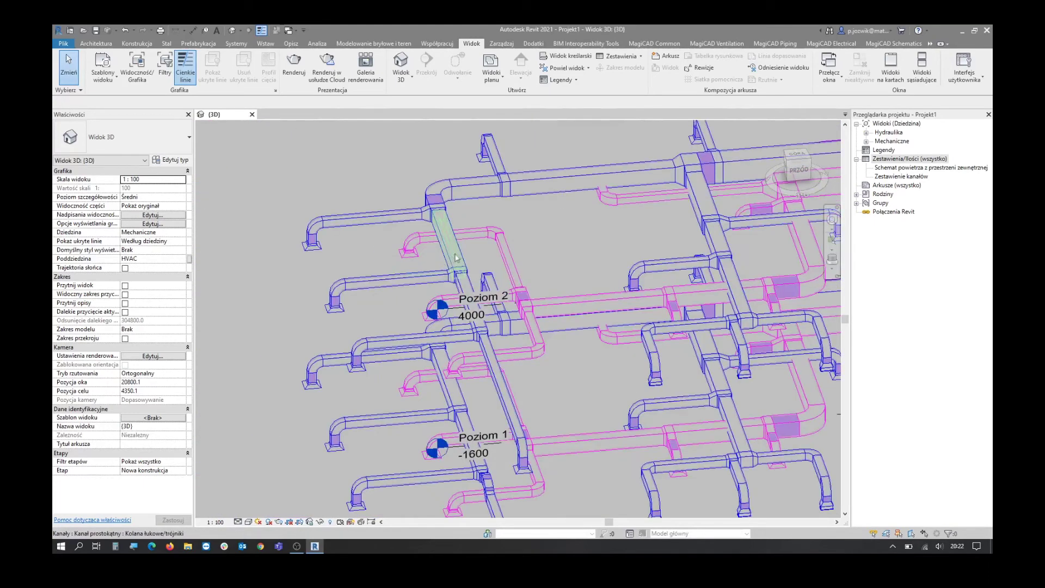
scroll(452, 164, "up", 2)
Zoom around the ductwork to inspect it, then reopen the Zestawienie kanałów schedule
scroll(521, 193, "down", 3)
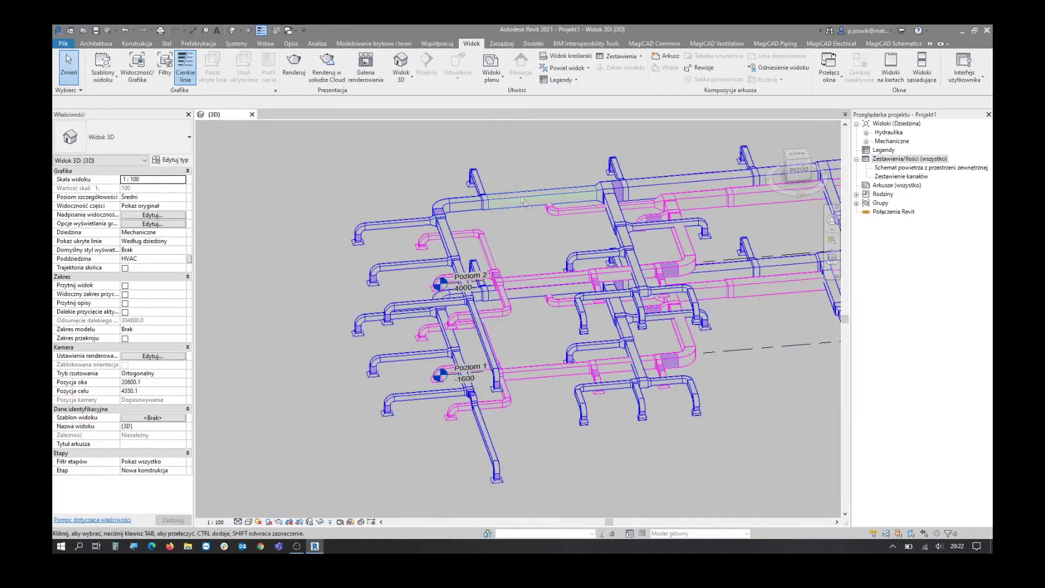
scroll(341, 259, "down", 1)
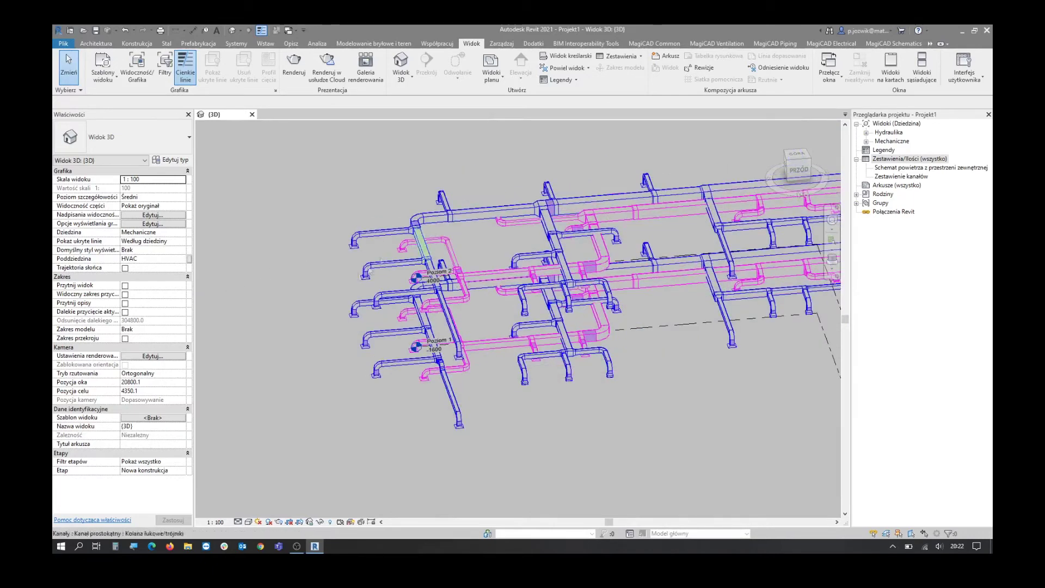
scroll(397, 252, "down", 2)
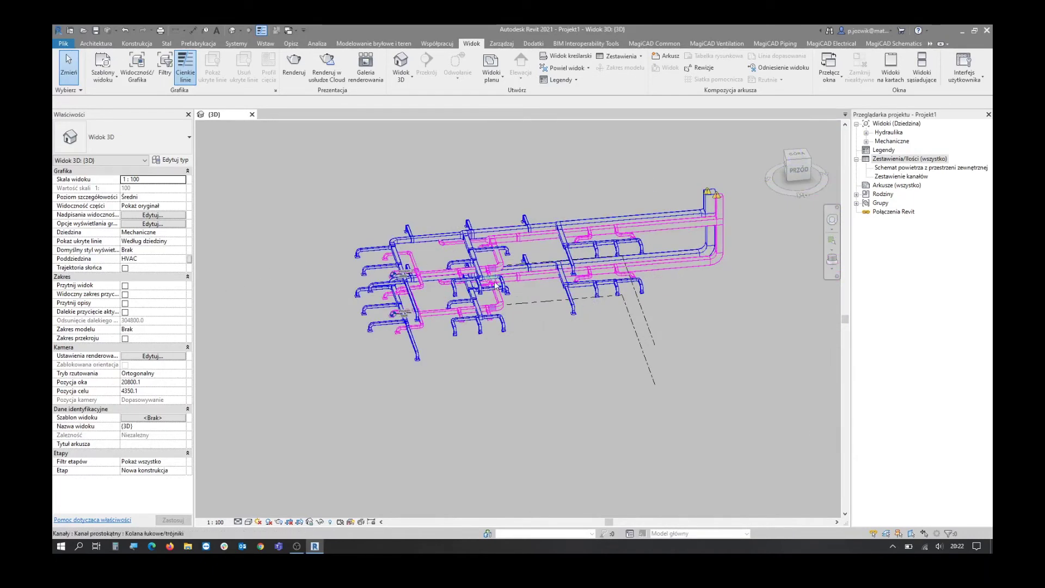
scroll(496, 284, "up", 2)
scroll(484, 298, "up", 3)
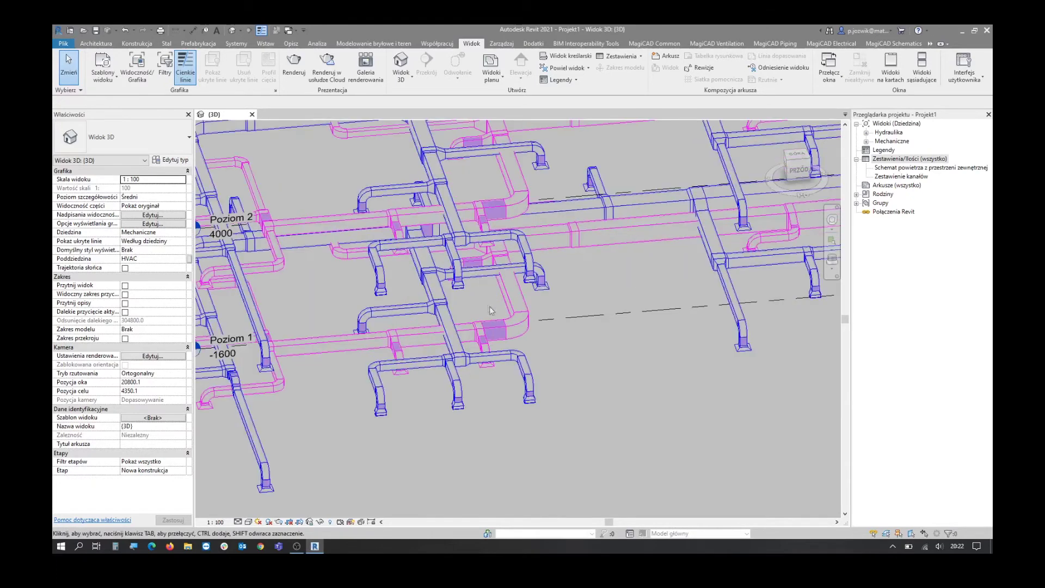
scroll(492, 322, "down", 3)
scroll(482, 297, "up", 3)
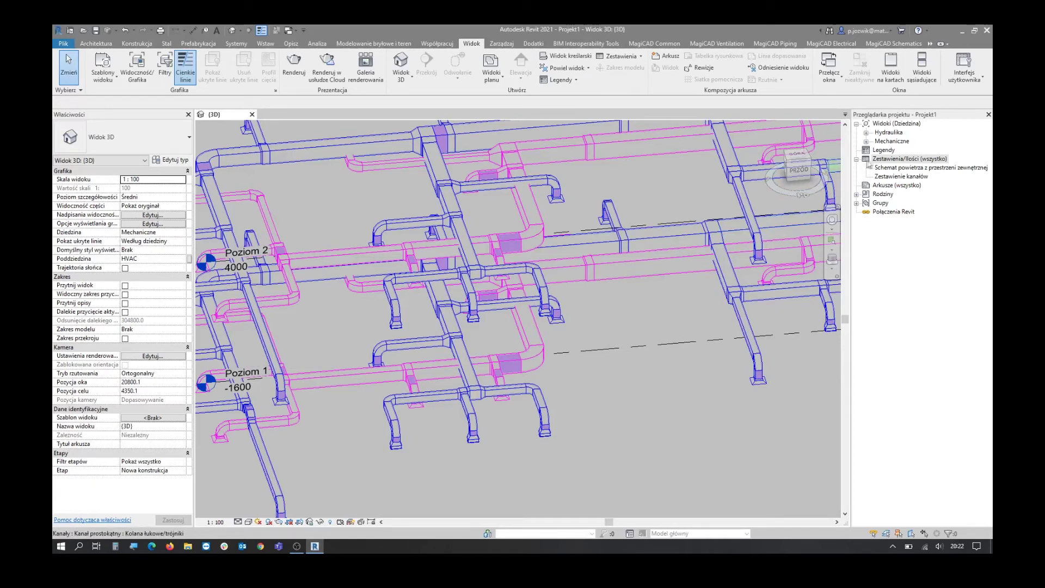
left_click(899, 177)
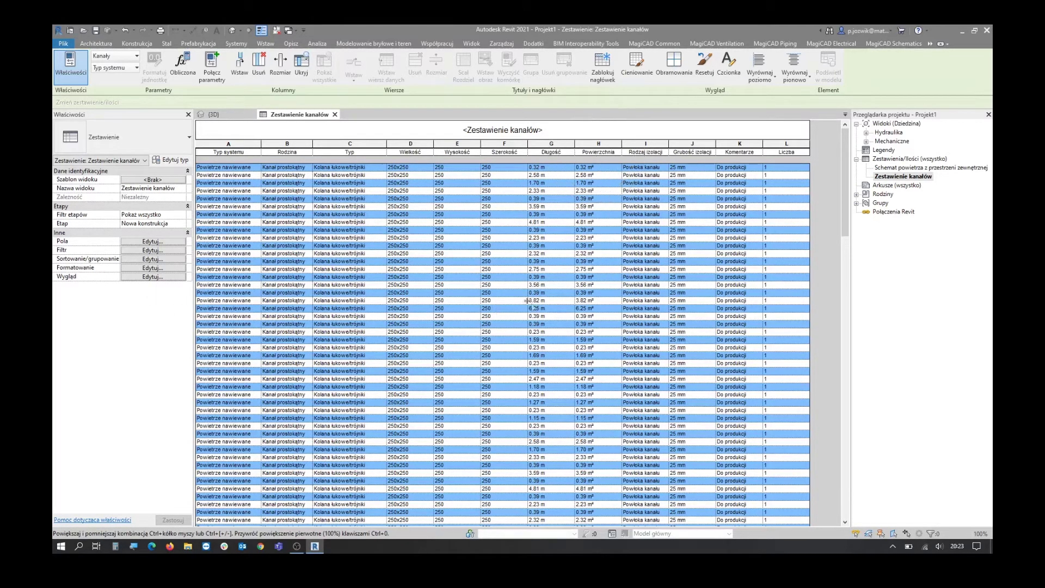
Open Zestawienie kanałów's schedule properties on the Pola tab and start a new calculated value
left_click(152, 259)
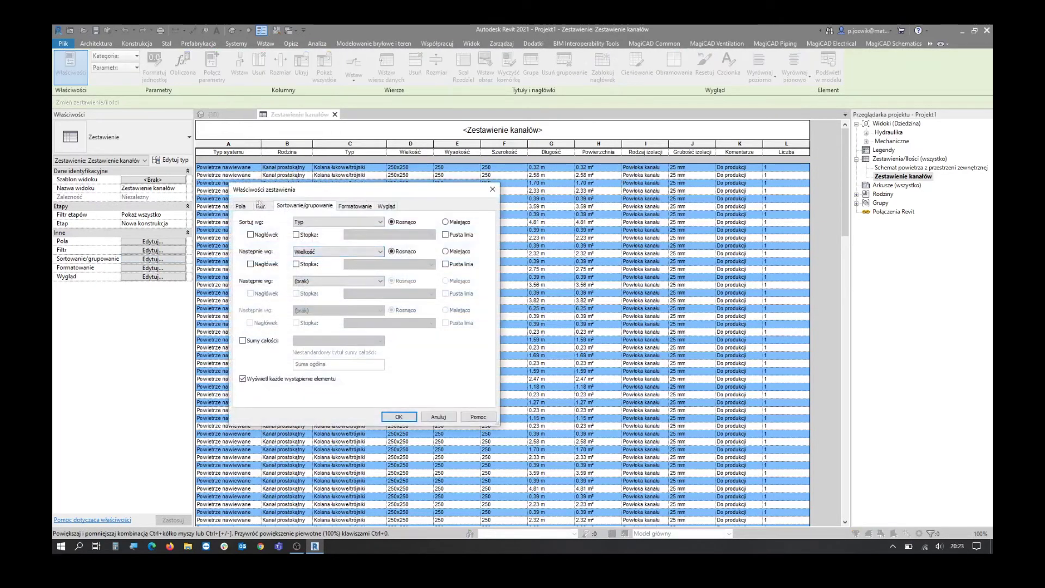
left_click_drag(316, 199, 367, 201)
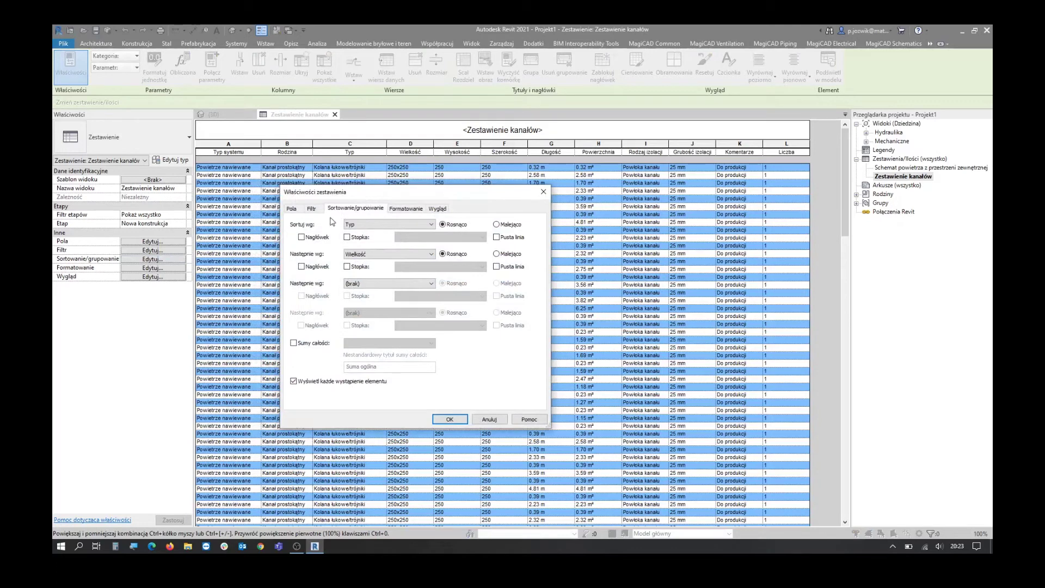
key("ctrl+shift+Tab")
key("ctrl+shift+Tab")
left_click(351, 212)
left_click(294, 211)
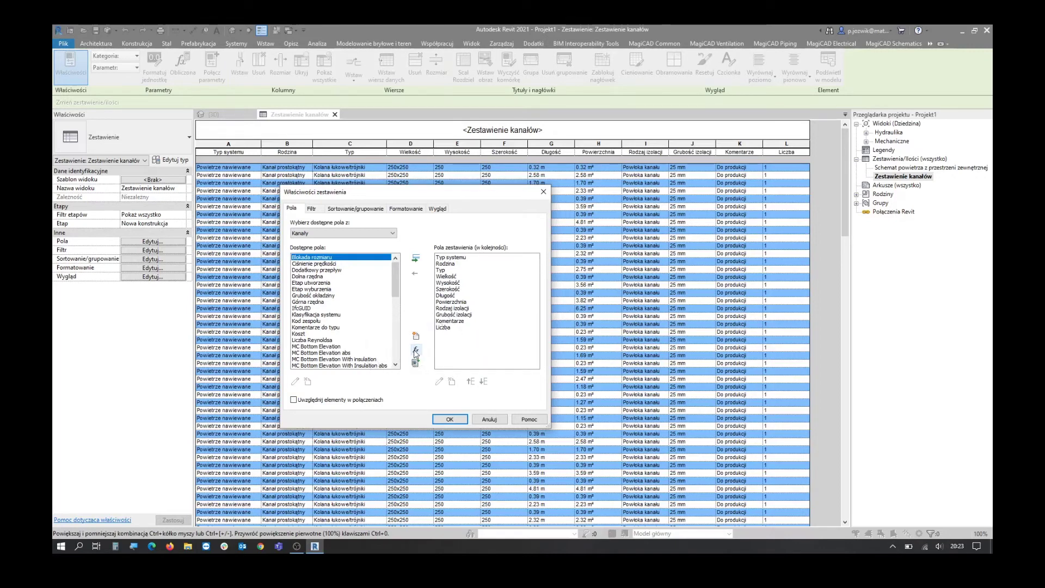
left_click(416, 351)
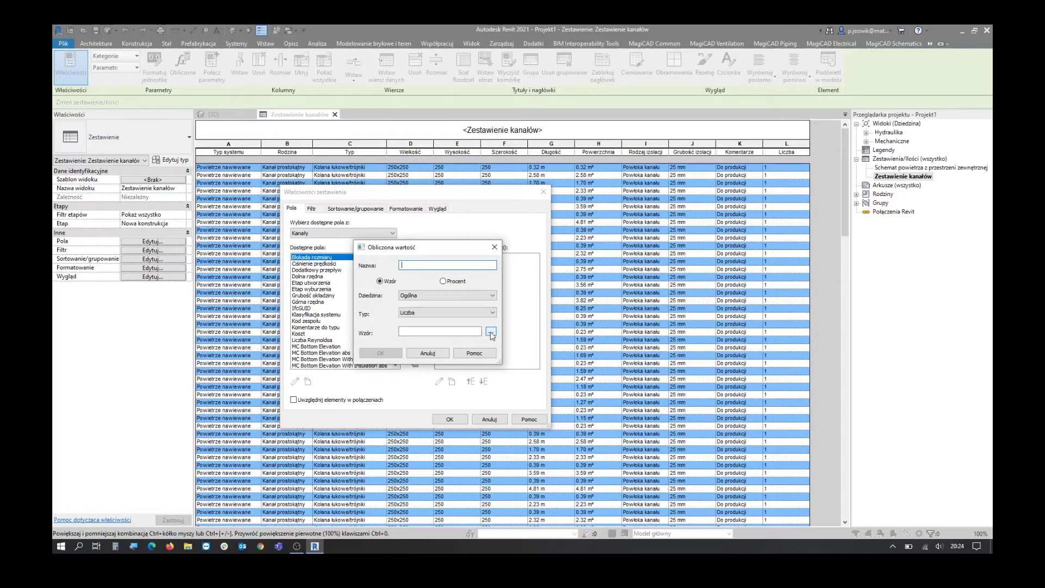
Name the calculated field 'Powierzchnia IF' and set its type to Area
left_click(419, 262)
type("owierz")
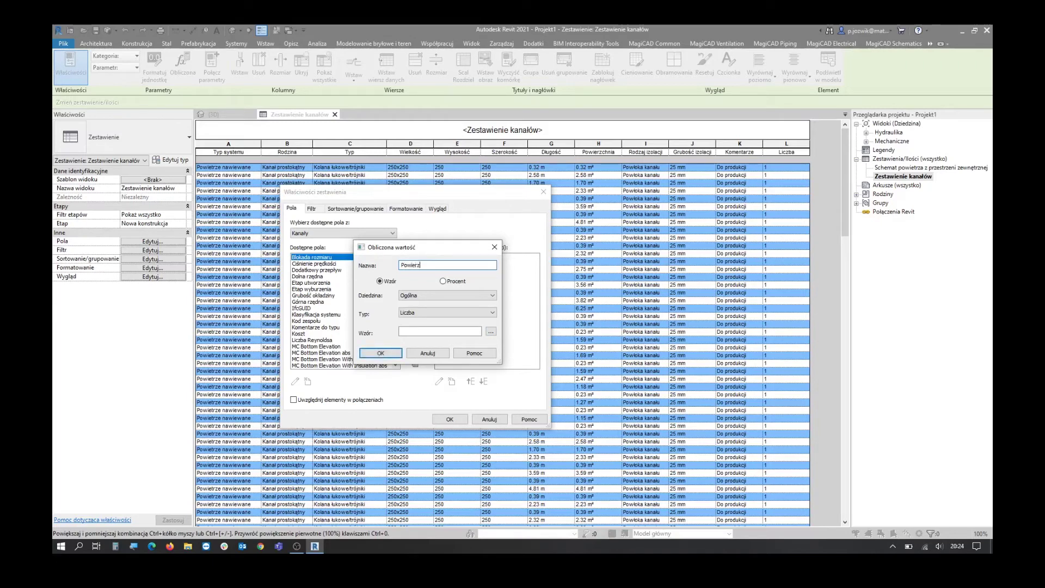
type("chnia IF")
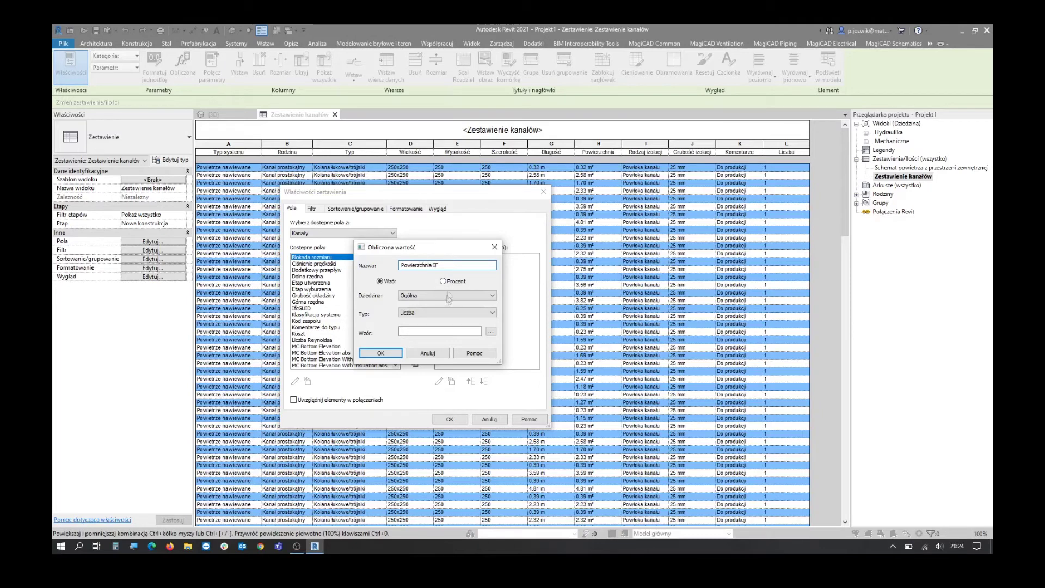
left_click(438, 312)
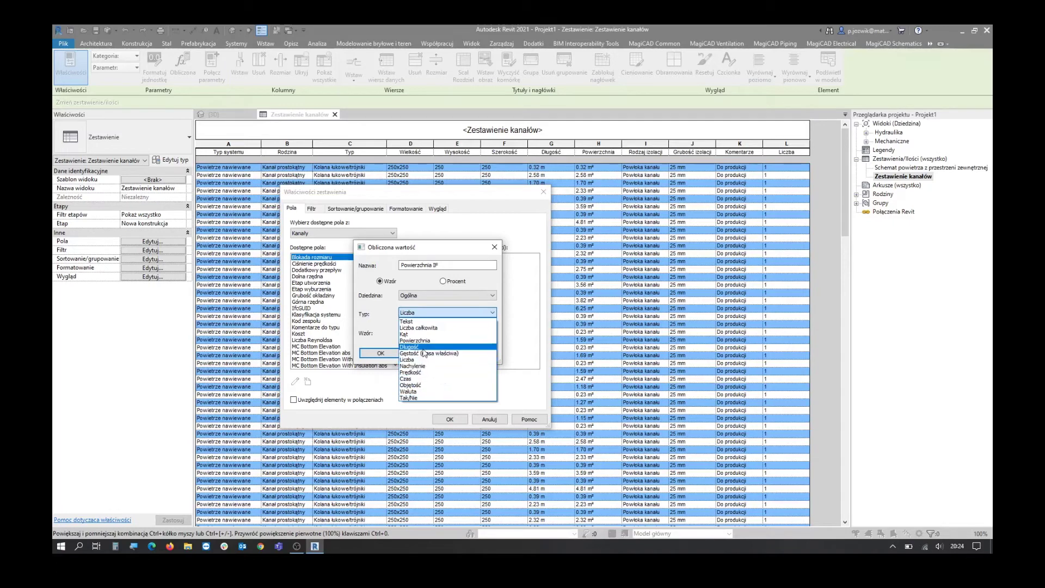
left_click(428, 341)
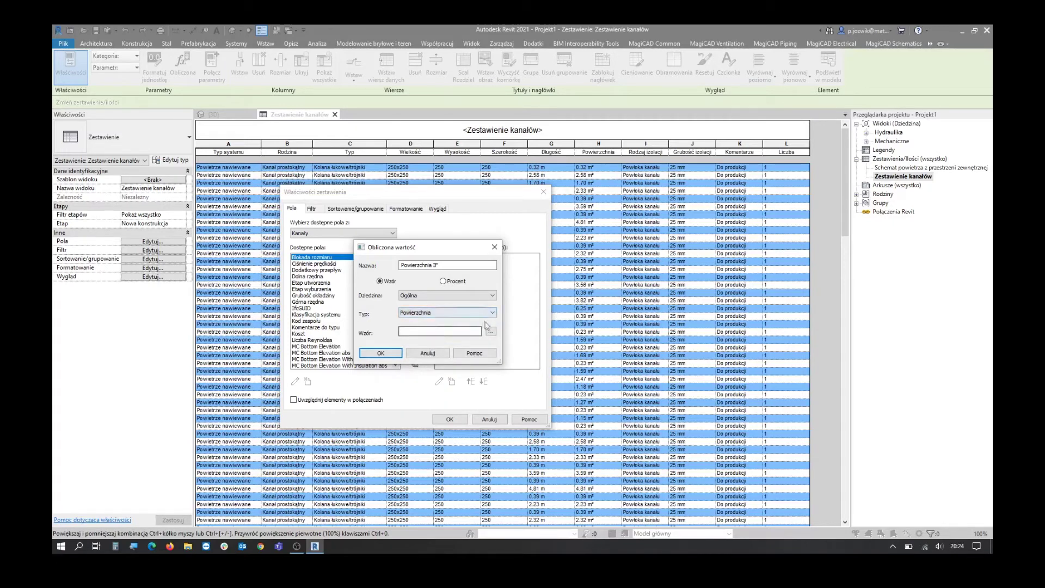
Enter the formula If(Powierzchnia<1,1,Powierzchnia) and confirm the field
left_click(451, 329)
type("If(")
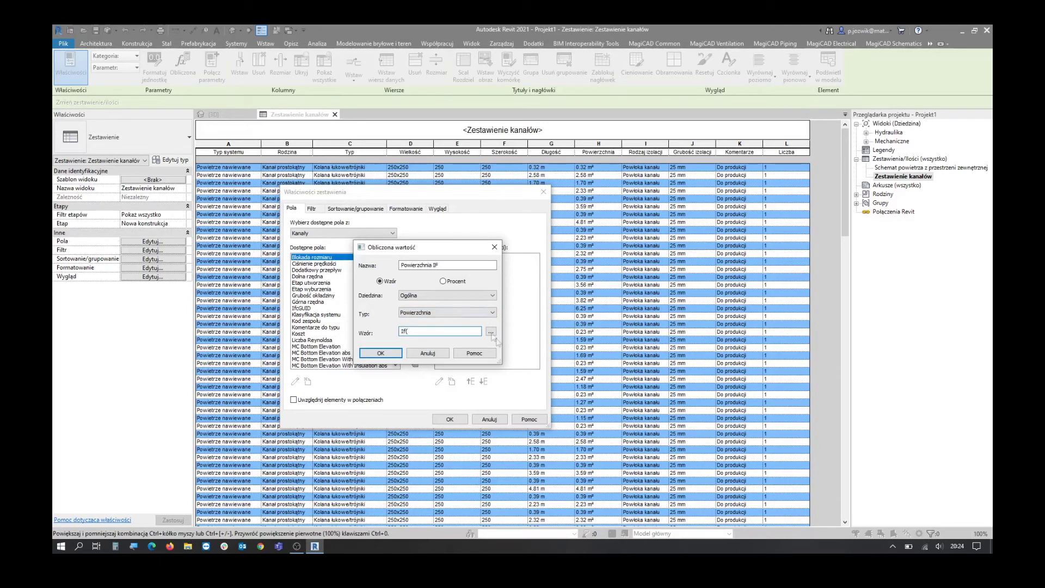
left_click(492, 331)
left_click(391, 289)
left_click(414, 372)
type("1")
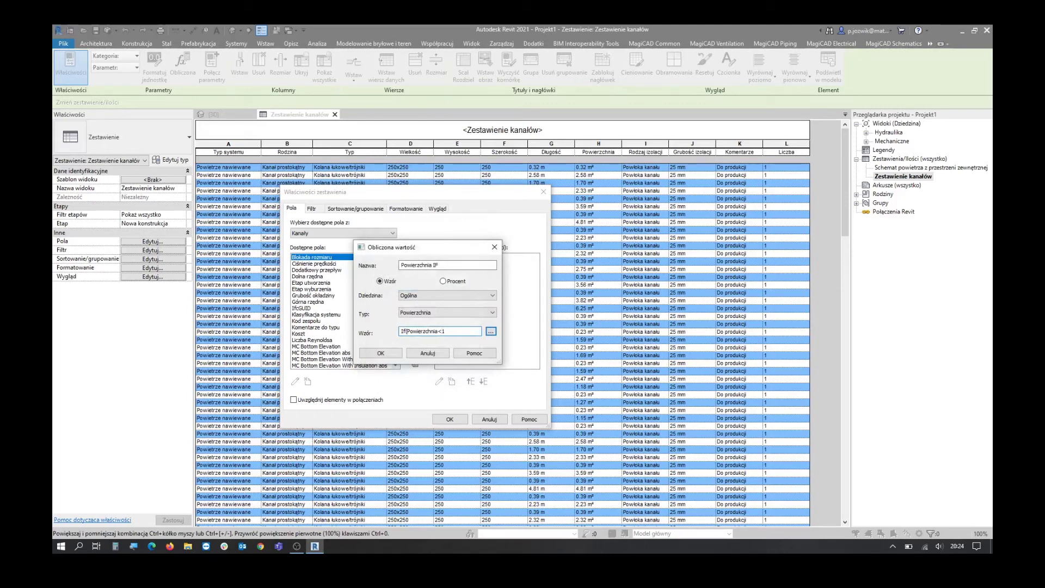
type(",1,")
left_click(491, 330)
left_click(391, 290)
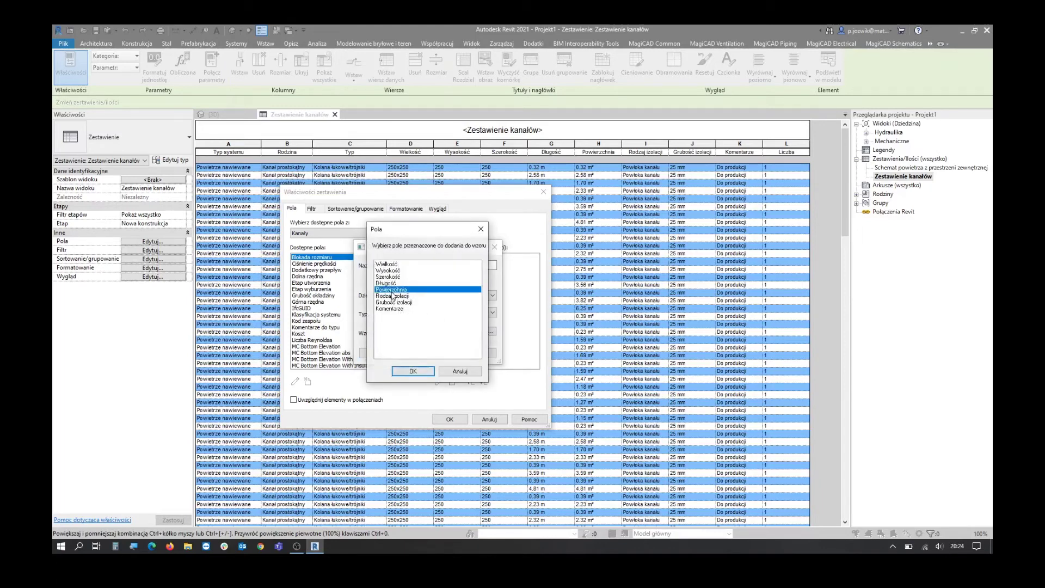
left_click(413, 371)
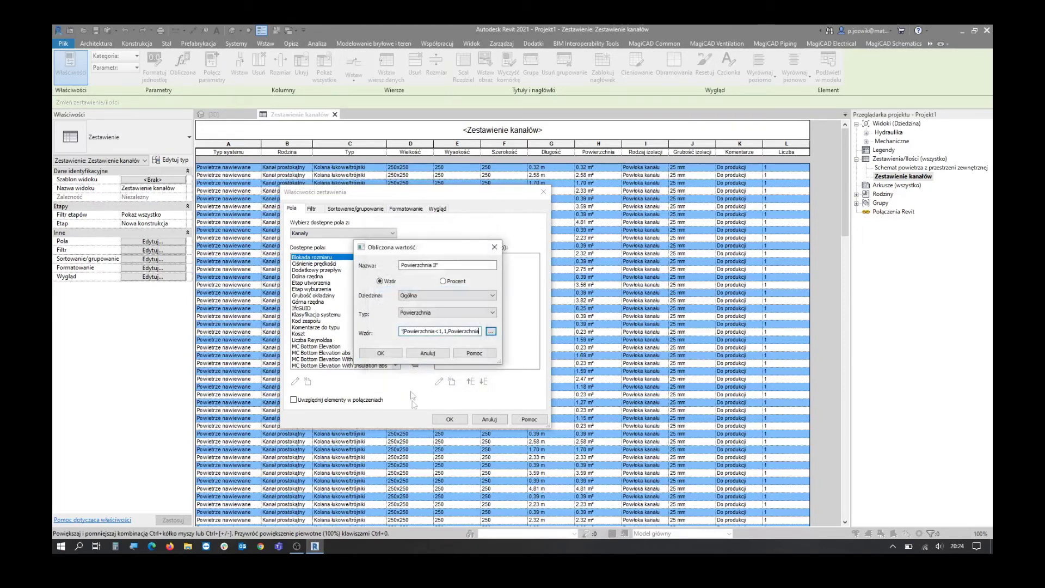
type(")")
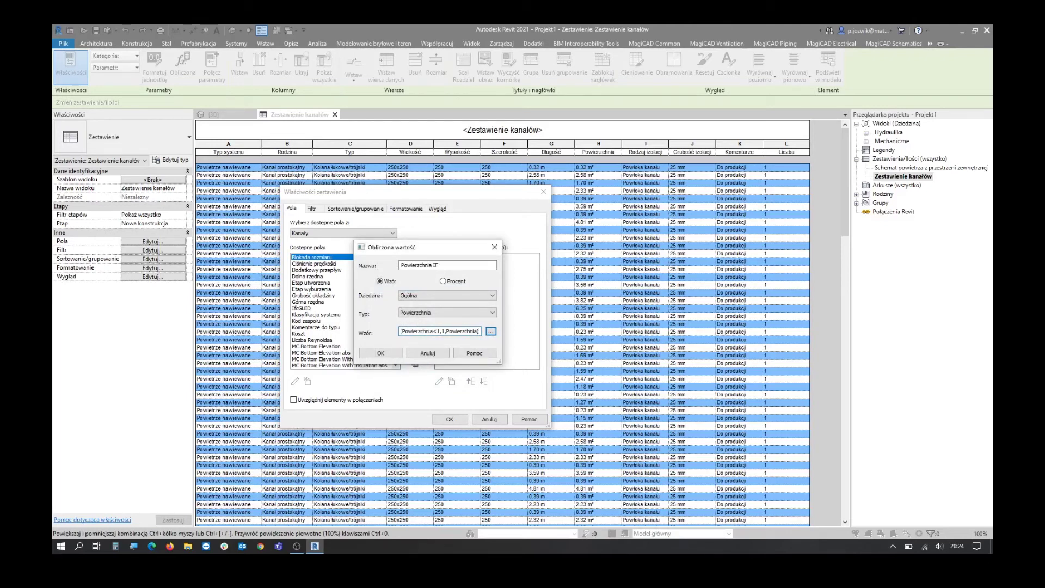
left_click(390, 355)
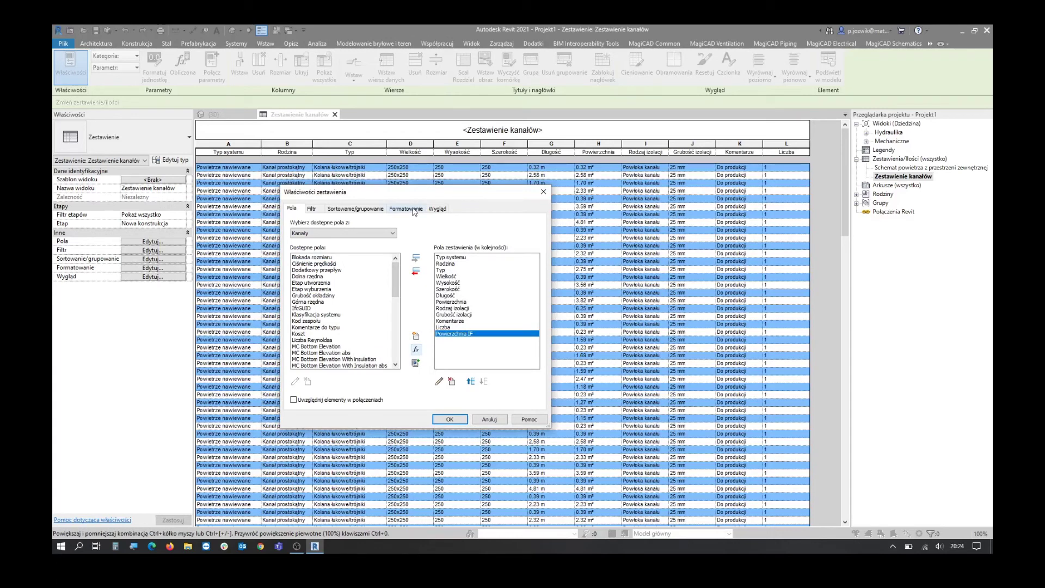
Move Powierzchnia IF directly after Powierzchnia and select Powierzchnia on the Formatting tab
left_click(472, 381)
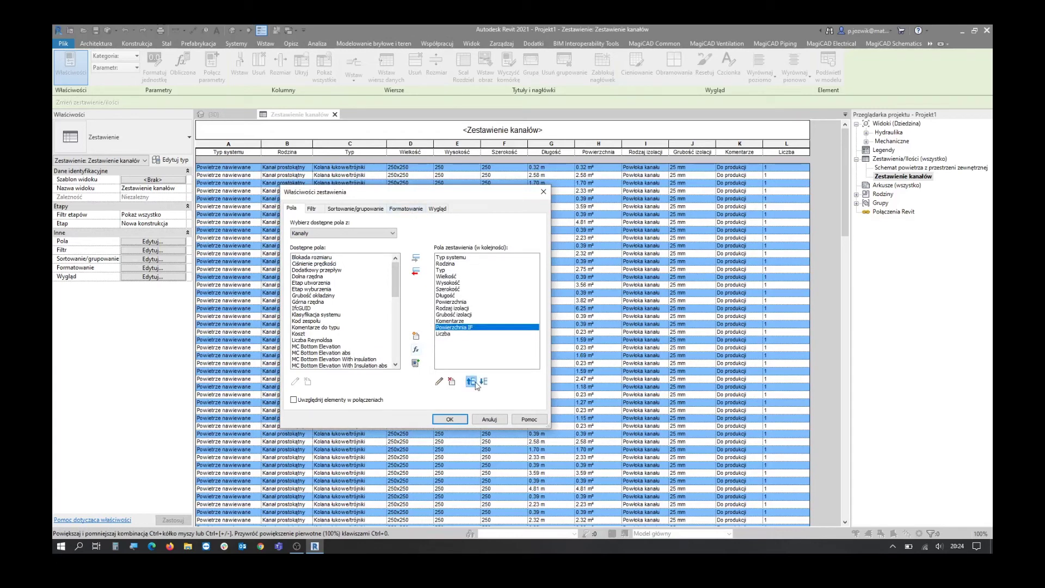
left_click(471, 381)
left_click(472, 382)
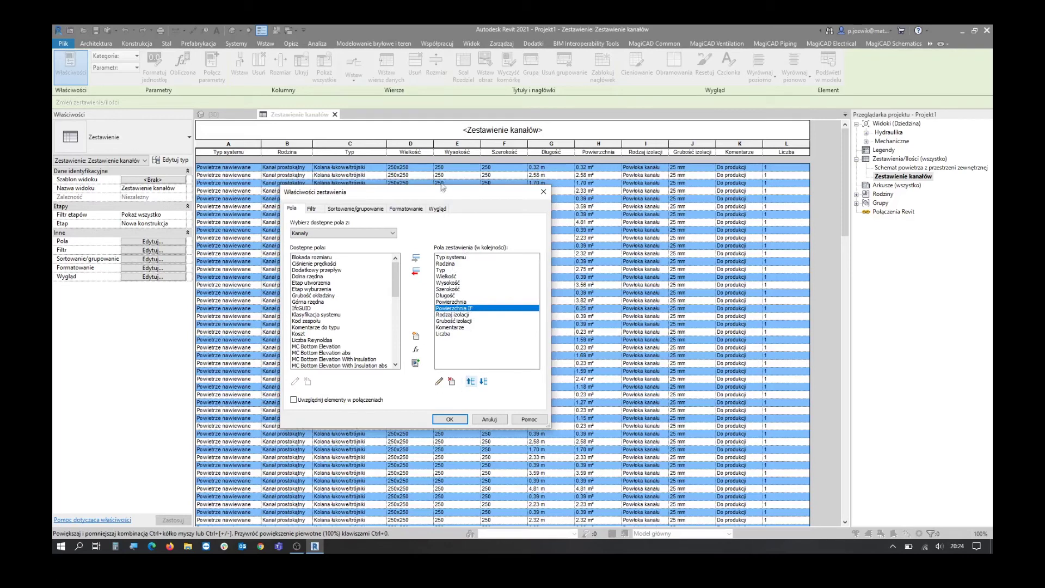
left_click(441, 209)
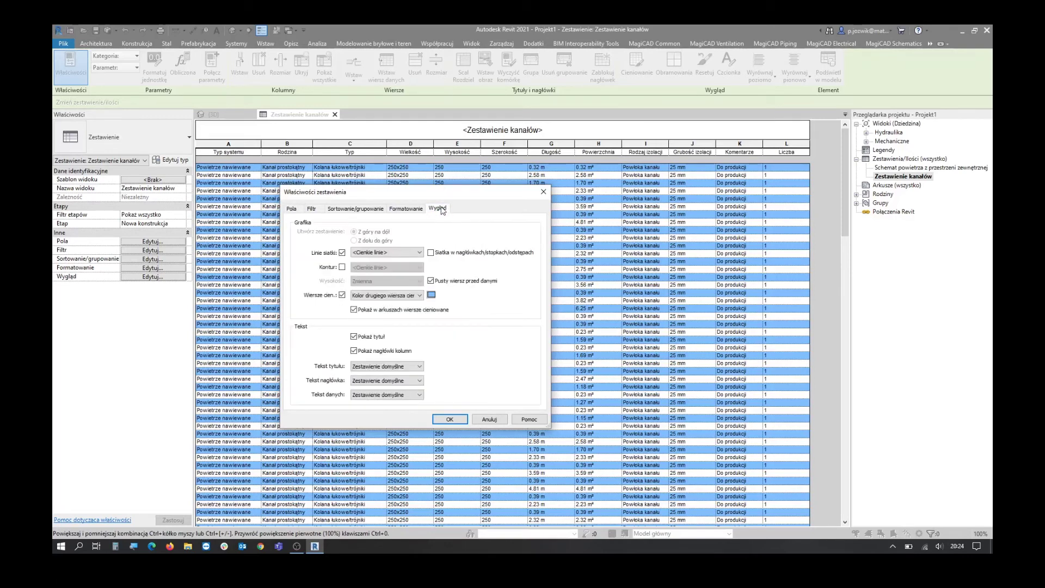
left_click(405, 209)
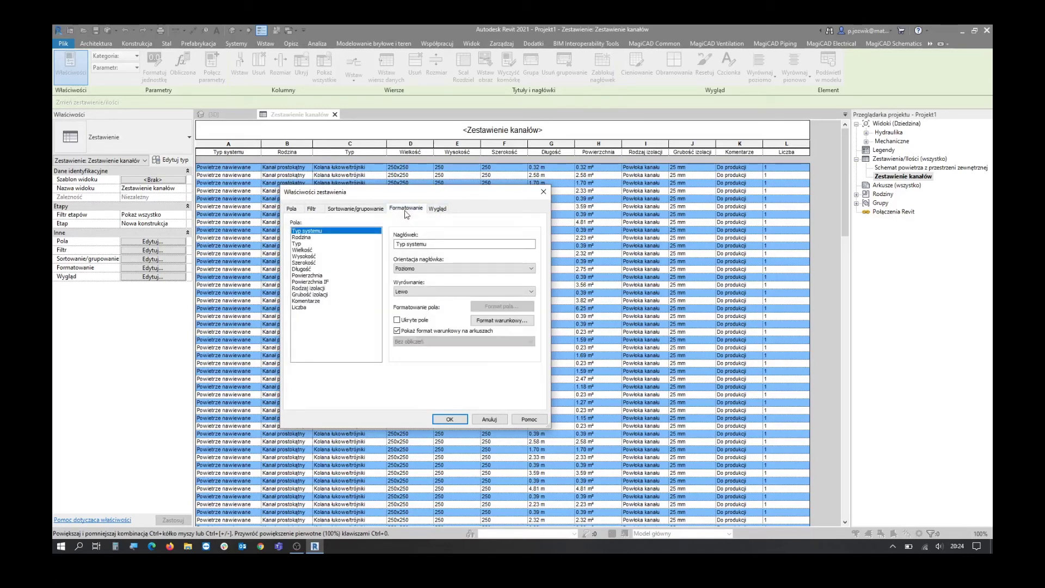
left_click(320, 281)
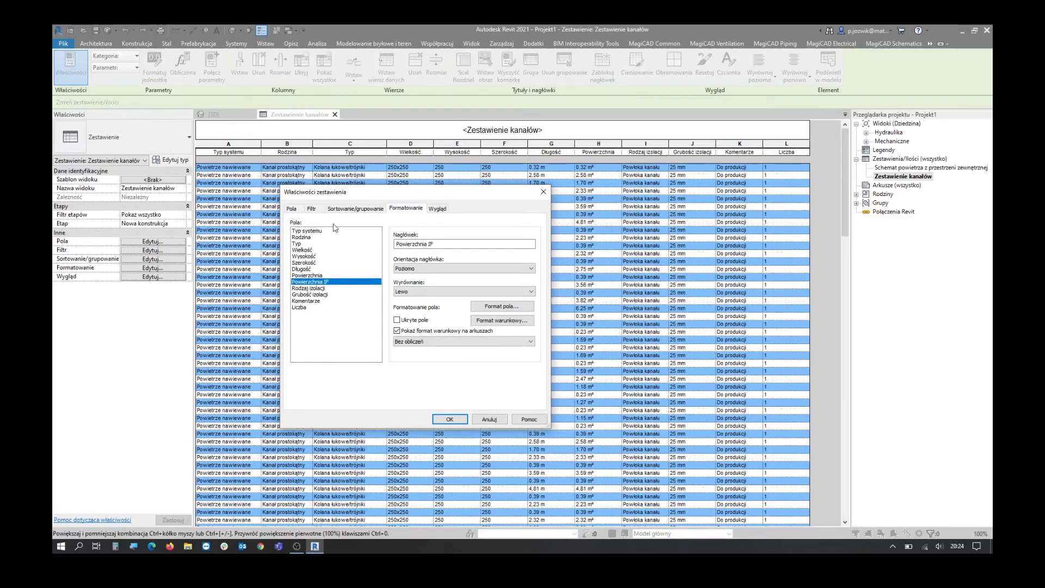
left_click(315, 275)
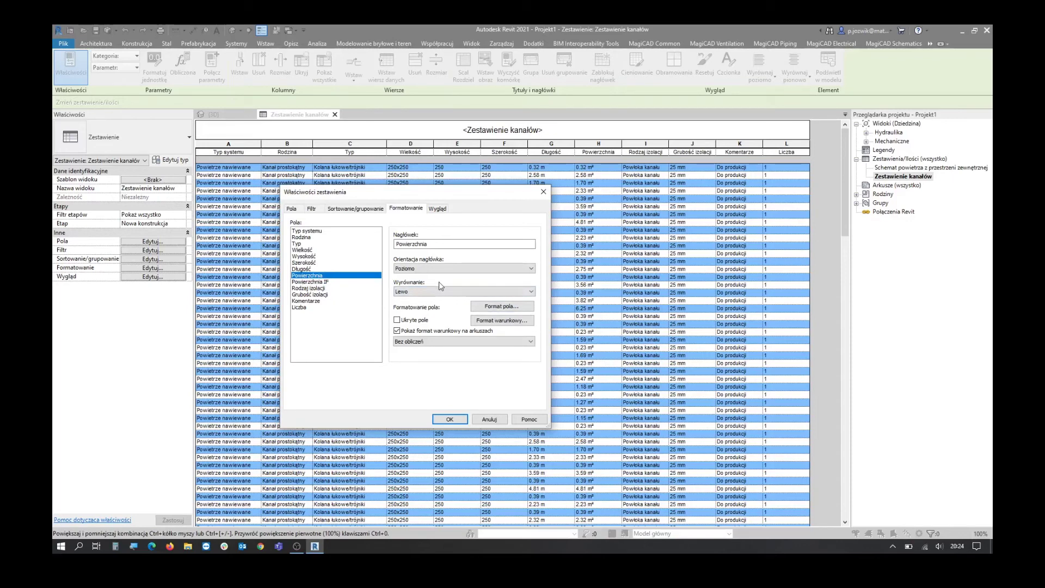
Give Powierzchnia a conditional format highlighting values less than 1 with a yellow background
left_click(511, 320)
left_click(380, 279)
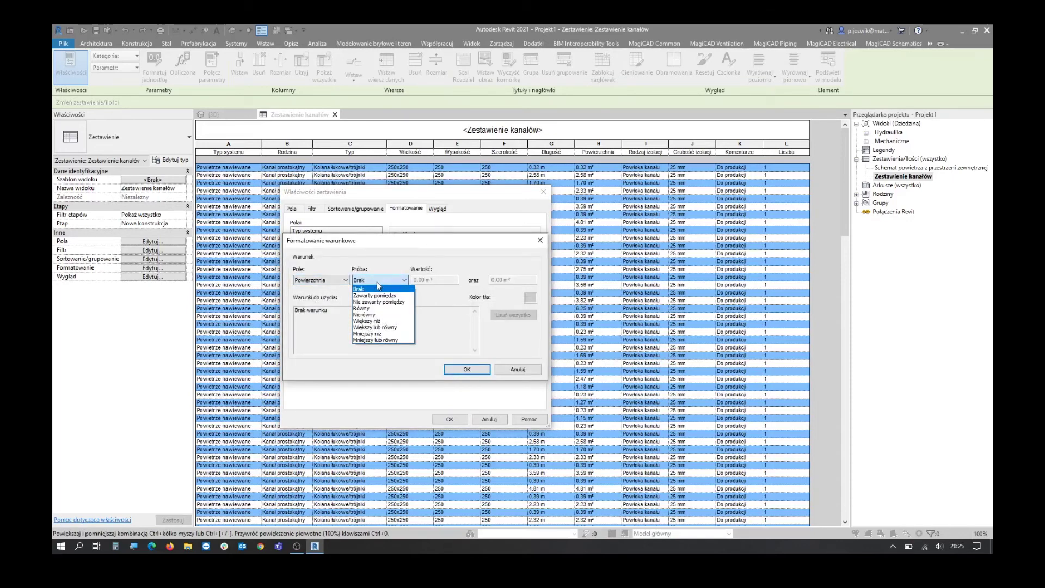
left_click(376, 296)
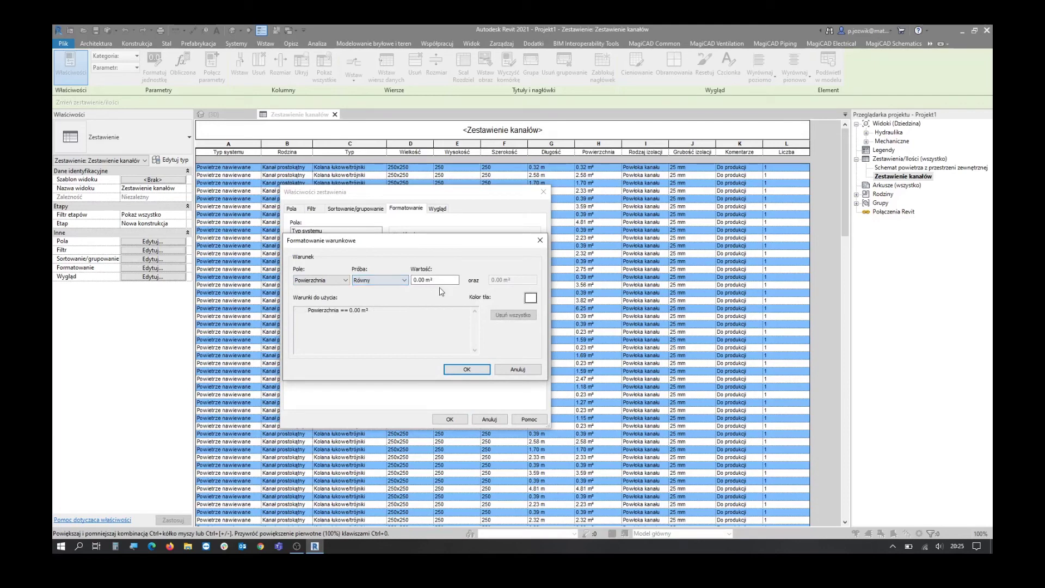
left_click(405, 280)
left_click(381, 300)
left_click(384, 279)
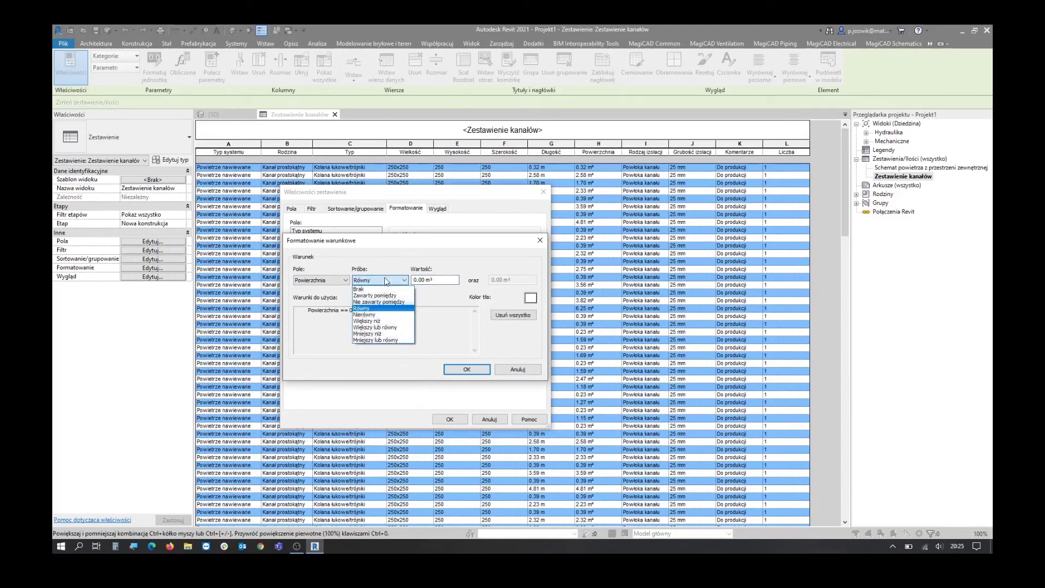
left_click(384, 333)
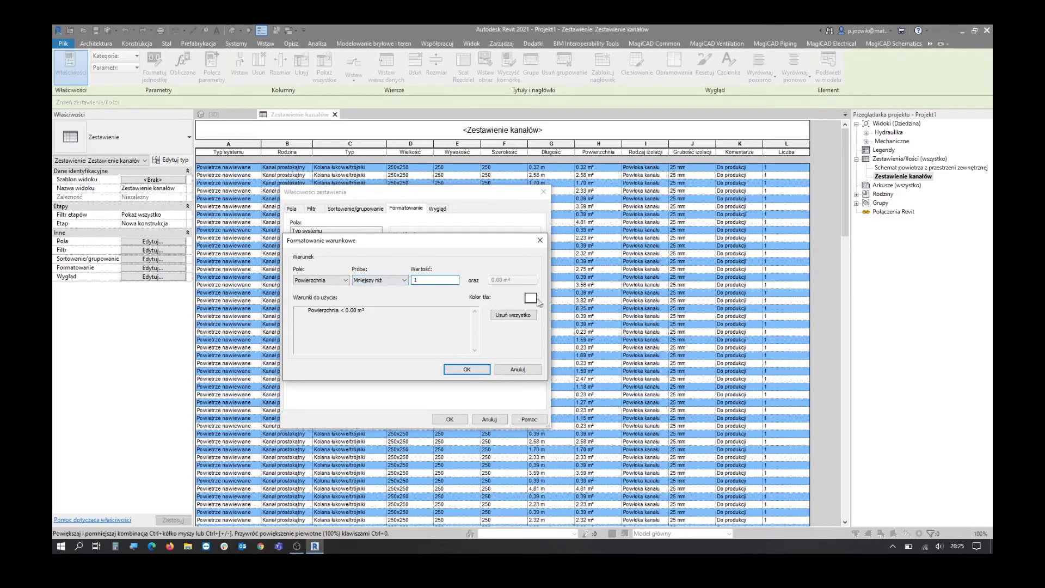
left_click(532, 299)
left_click(338, 319)
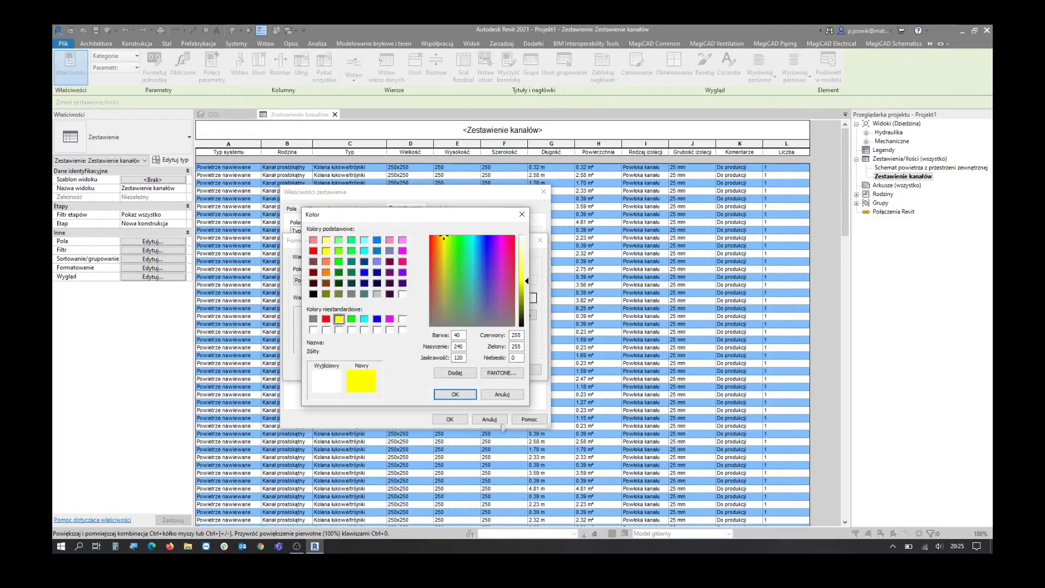
left_click(446, 394)
left_click(468, 369)
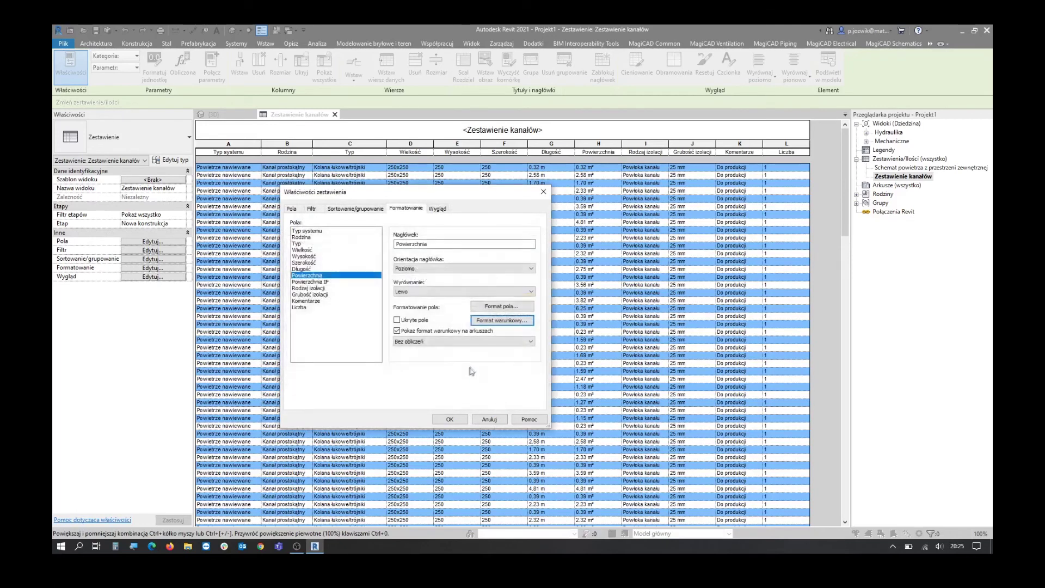
left_click(455, 417)
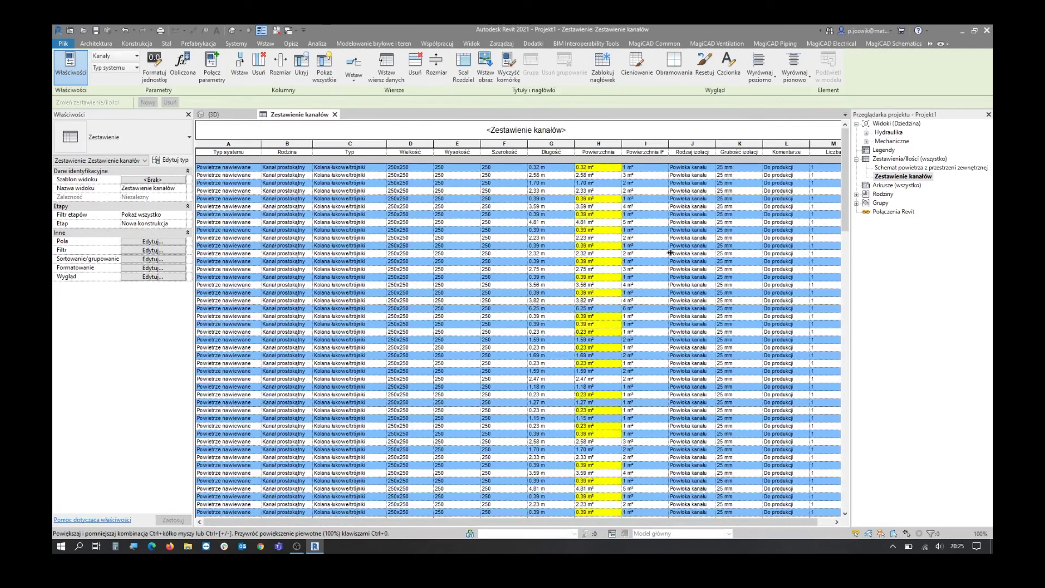
left_click(643, 278)
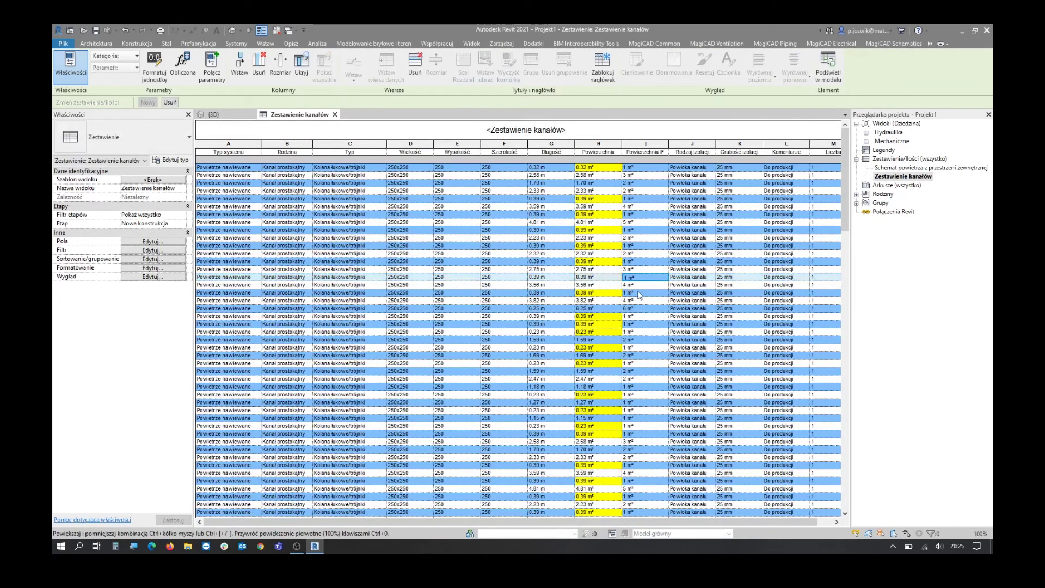
left_click(615, 296)
left_click(615, 300)
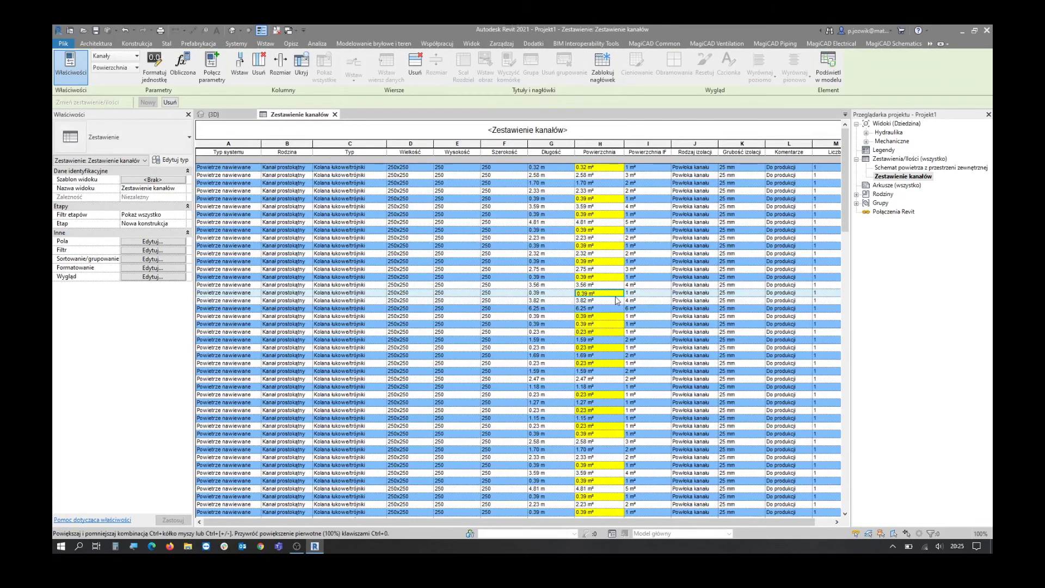
left_click(615, 302)
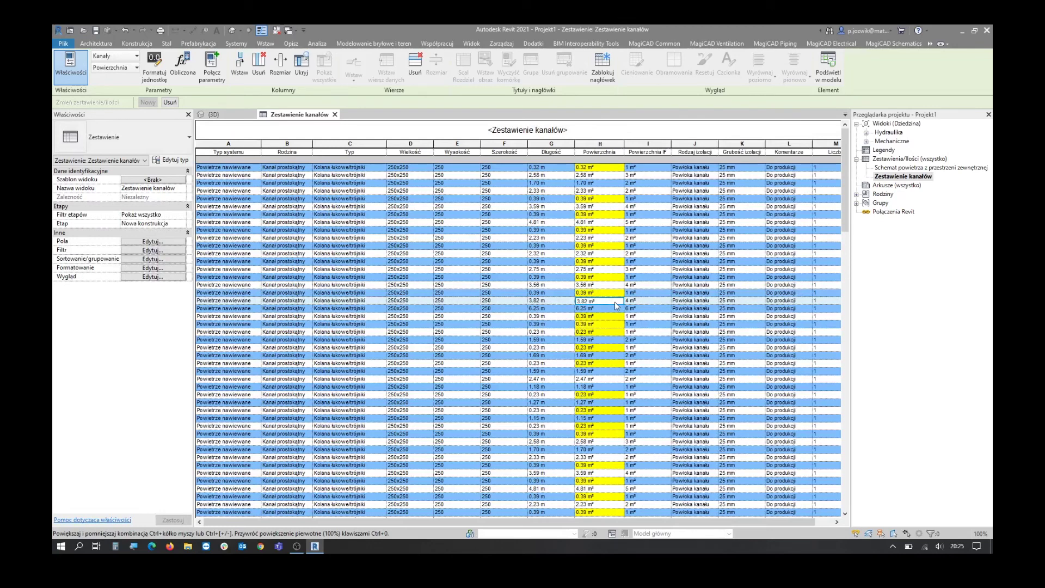